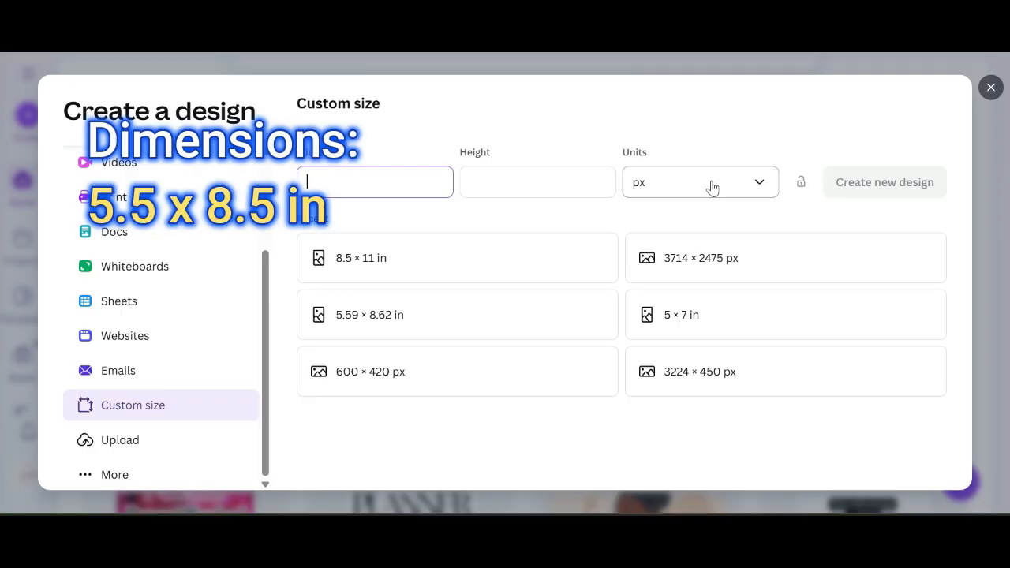
Create a new custom-size design measuring 5.5 in wide by 8.5 in high.
click(680, 265)
click(346, 183)
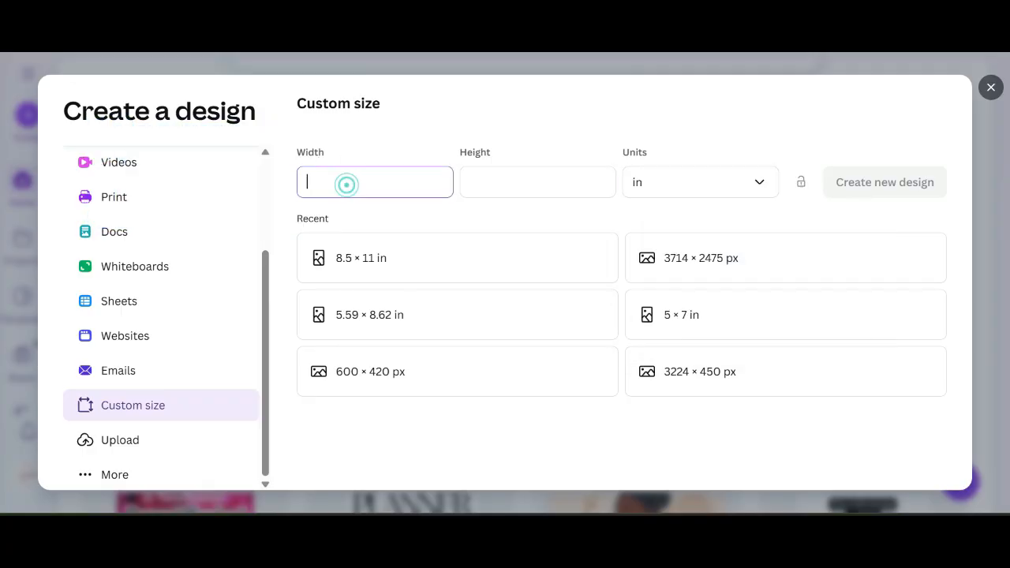
text(5.5)
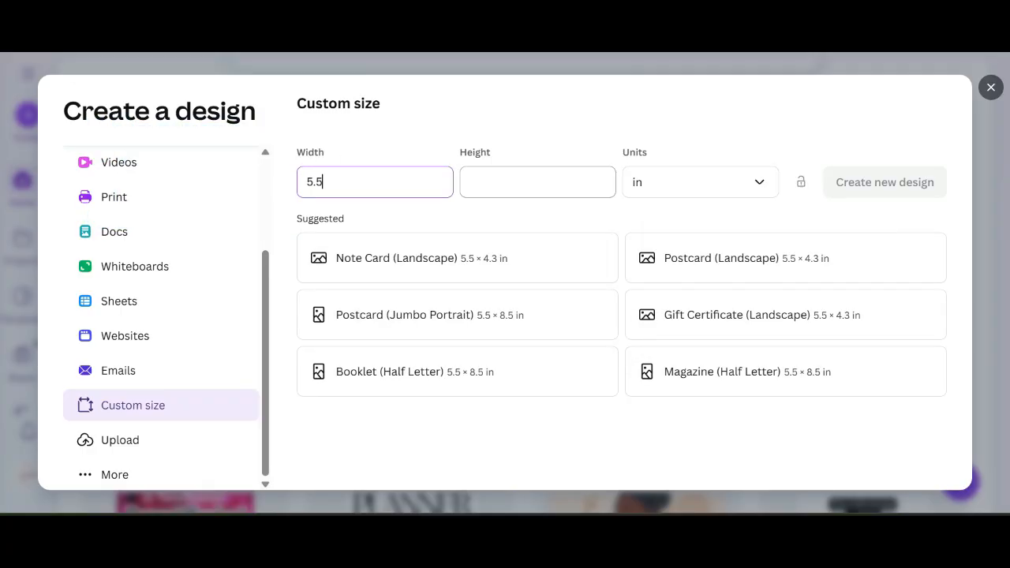
click(543, 184)
text(8.5)
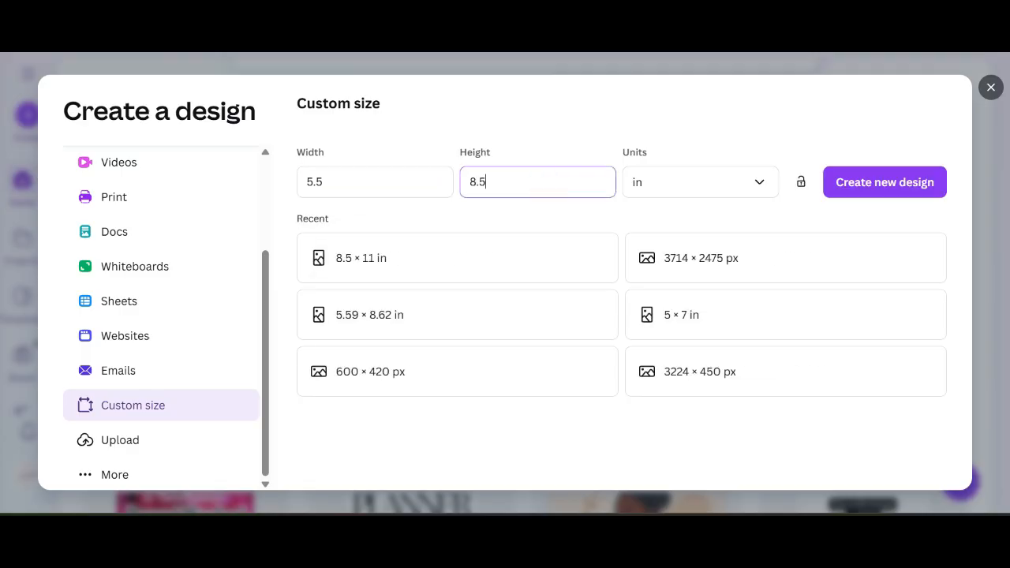
click(868, 190)
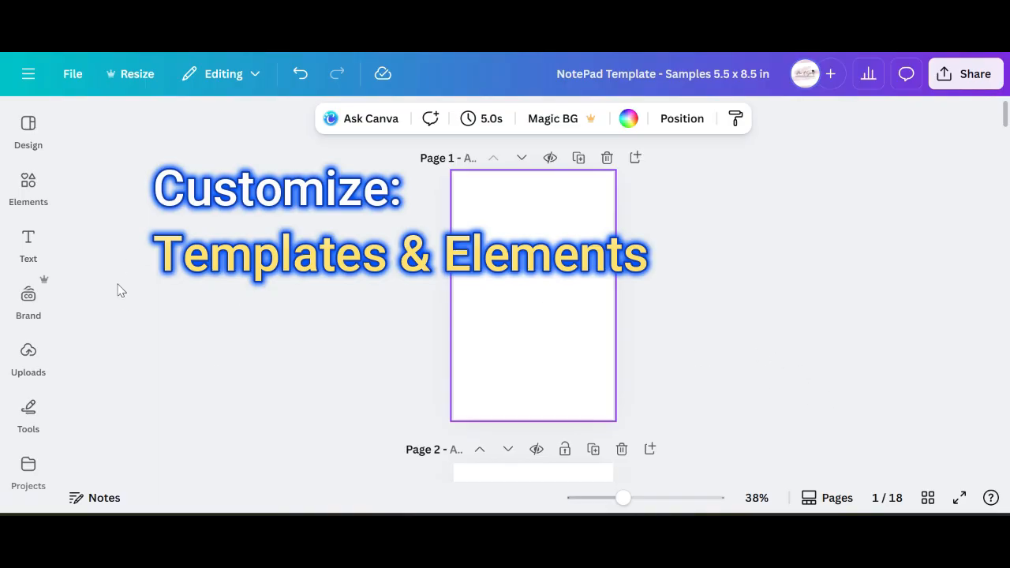
Search the design templates for "notes".
click(29, 125)
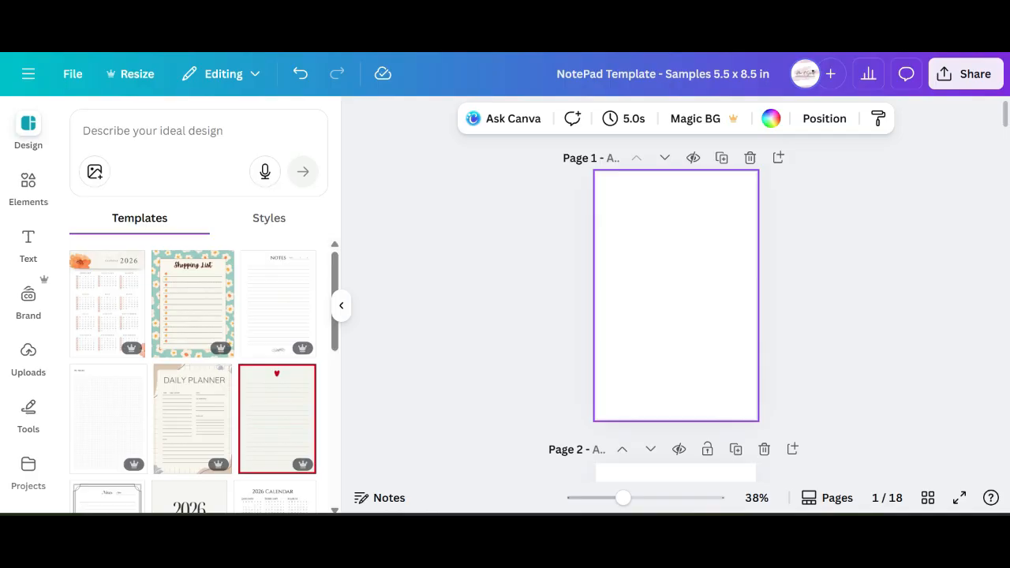
click(111, 135)
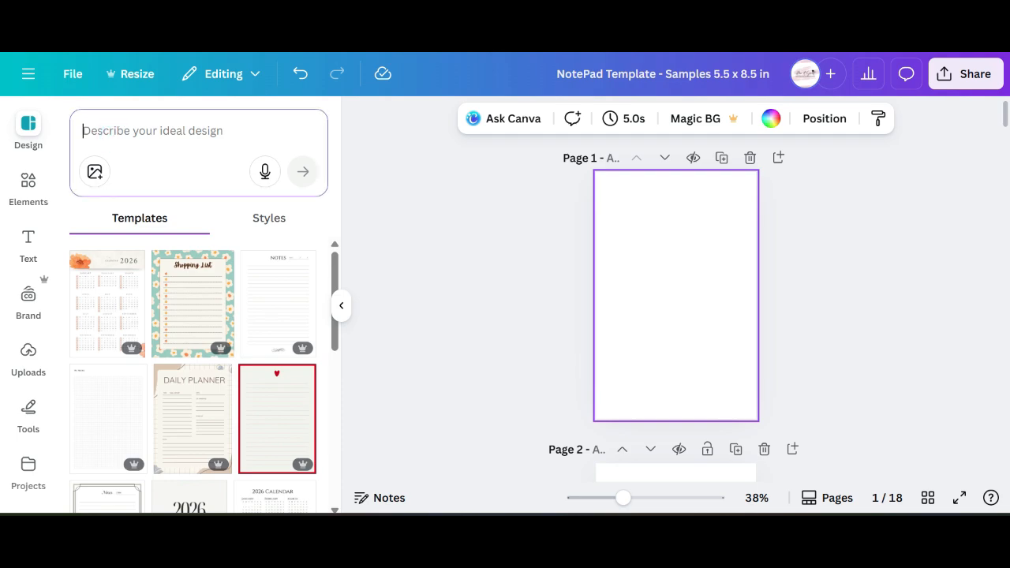
text(note)
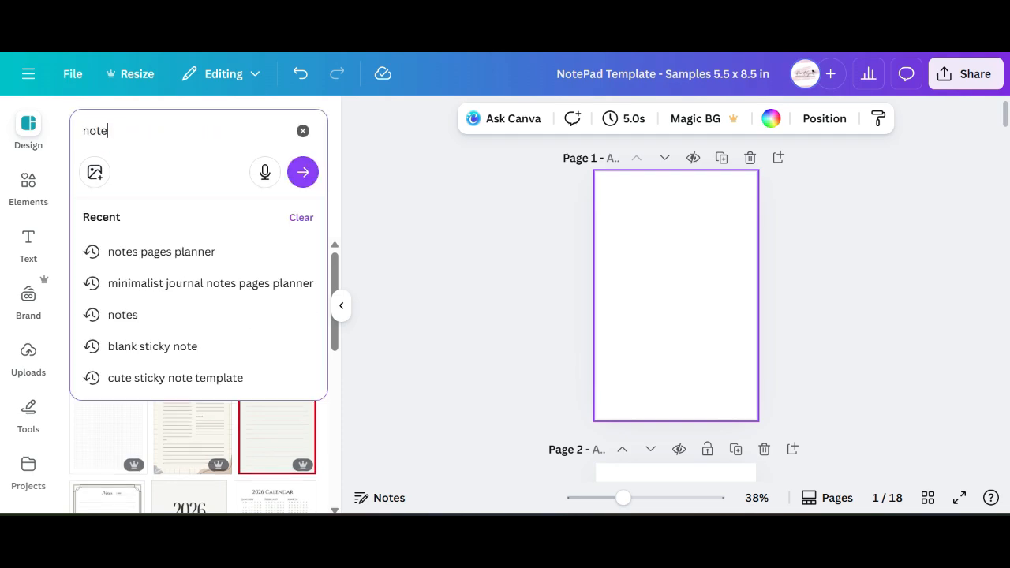
text(s)
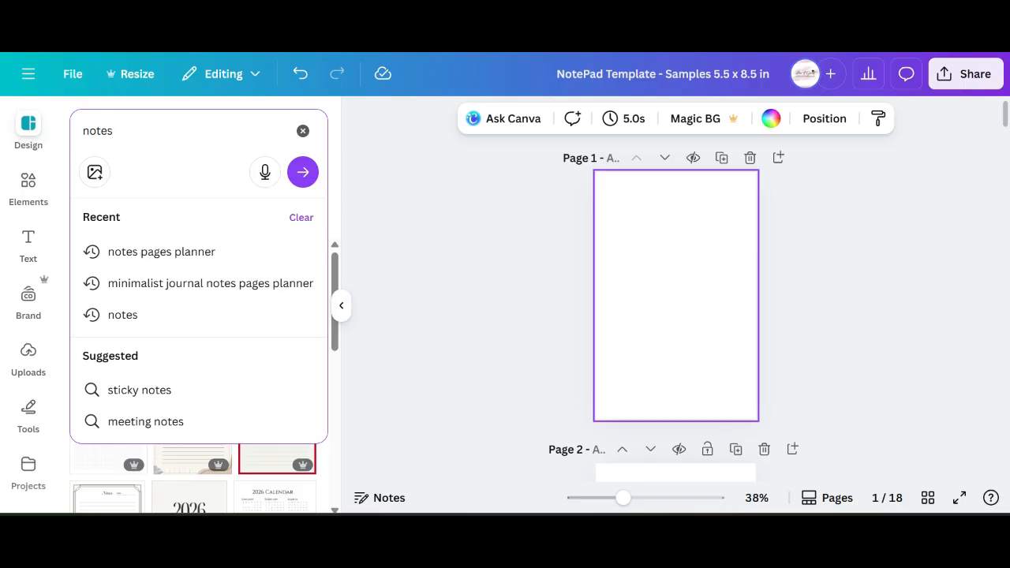
key(Return)
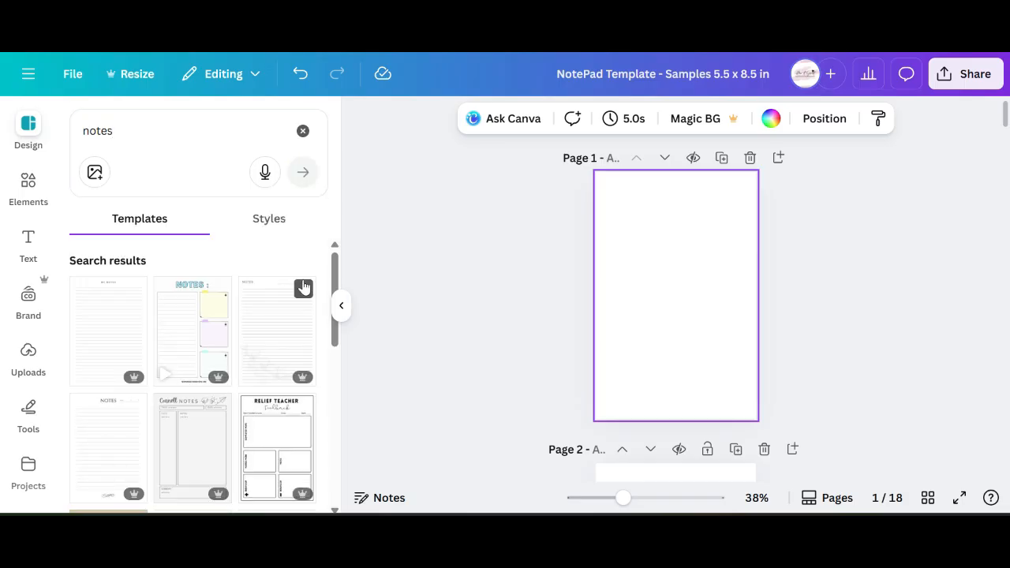
Apply the free lined notes template with the script "Notes" heading, date line and small arrow ornament at the foot.
scroll(336, 276, down, 1)
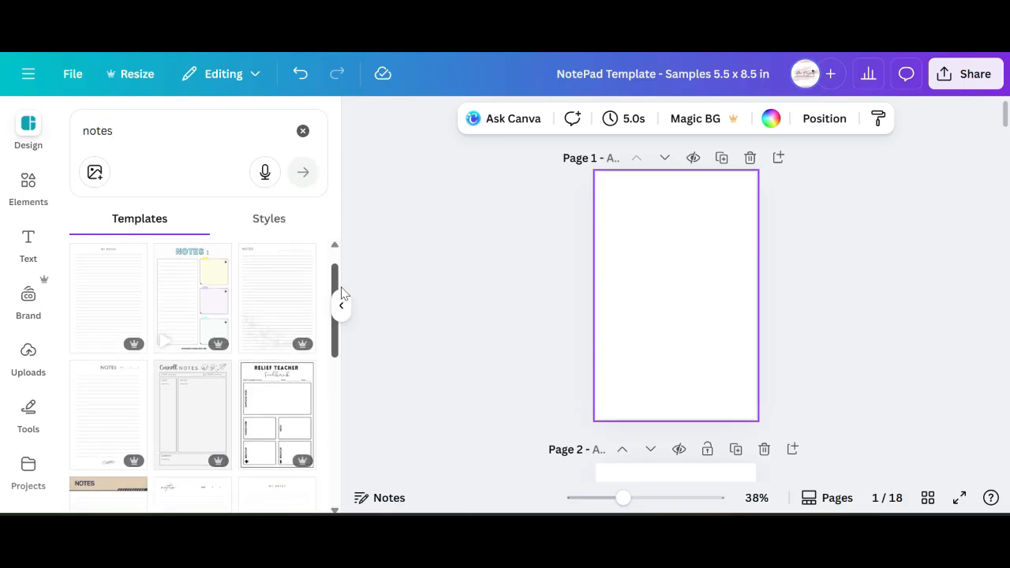
scroll(335, 292, up, 1)
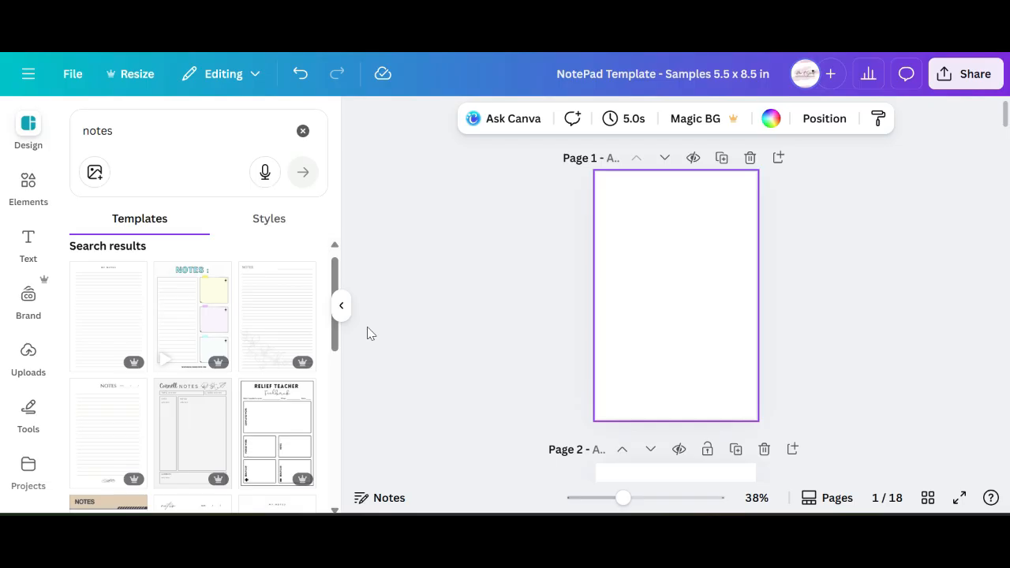
drag(333, 332, 337, 409)
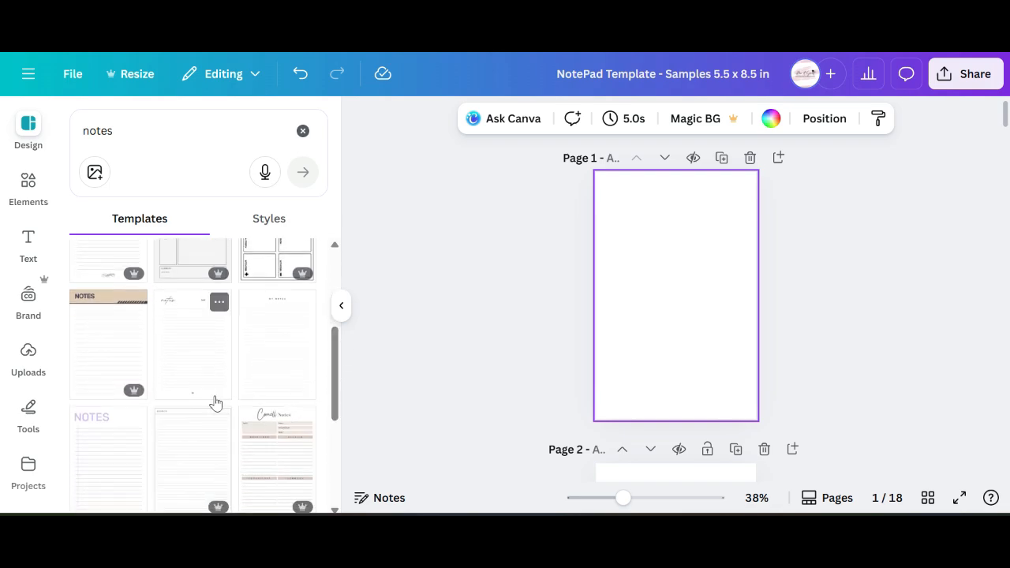
click(180, 376)
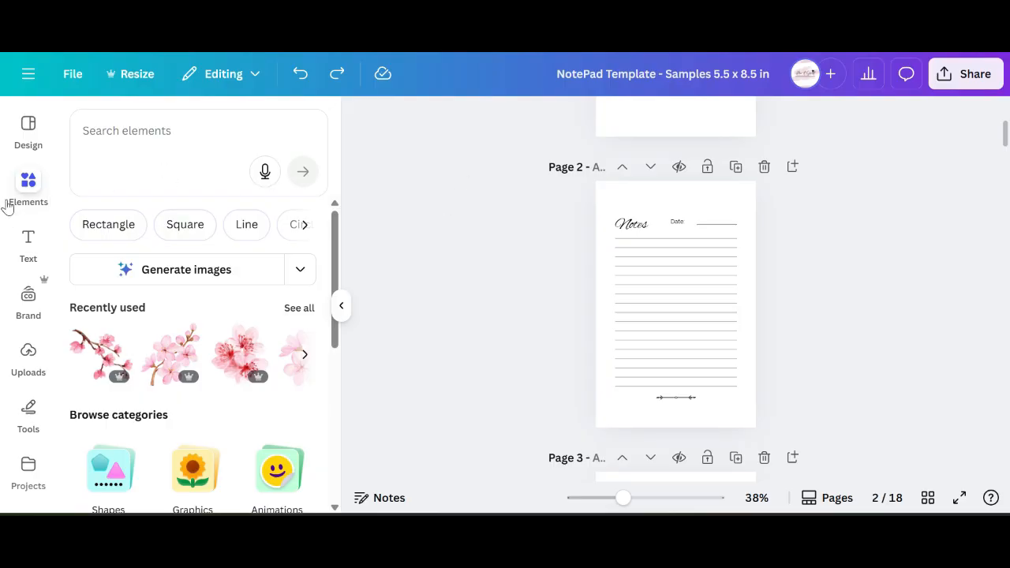
Search the elements for "cherry blossom" and limit the results to free graphics.
click(101, 136)
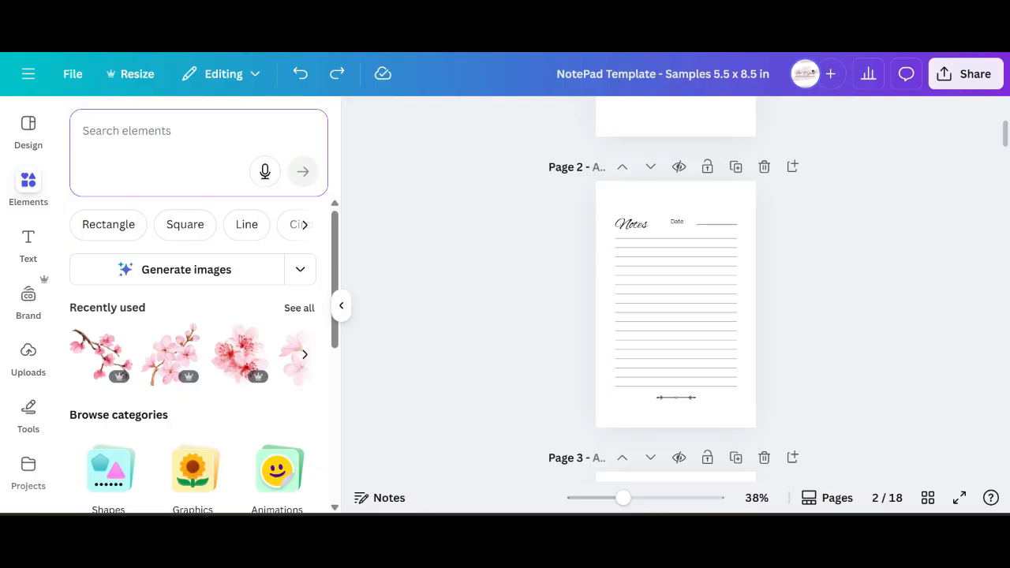
text(cherry)
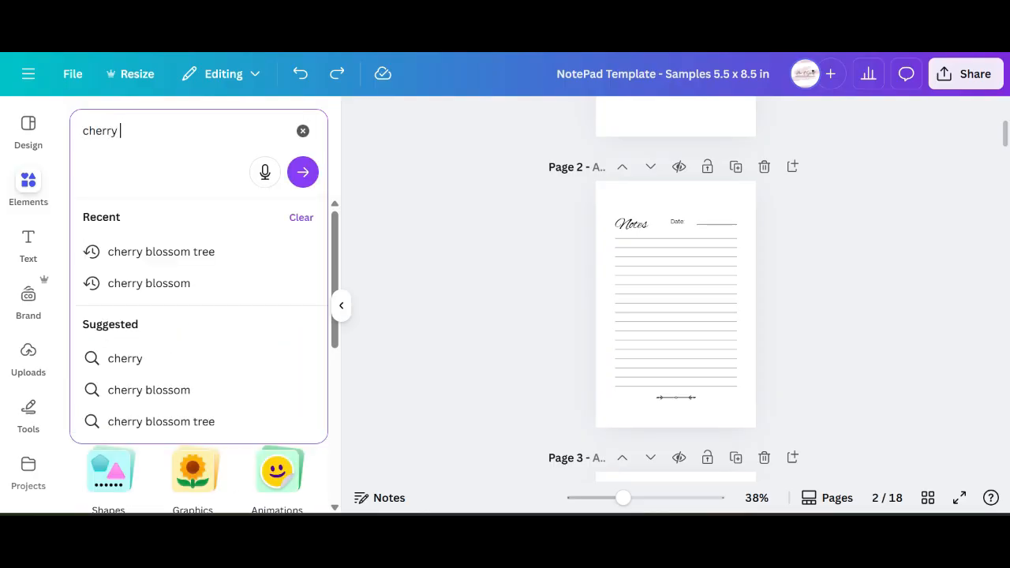
click(161, 290)
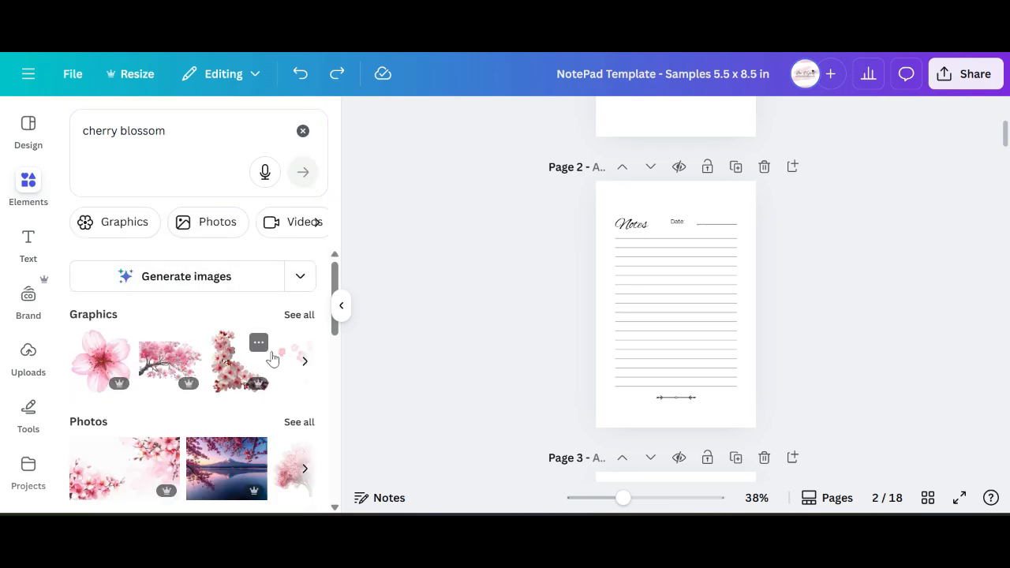
click(298, 318)
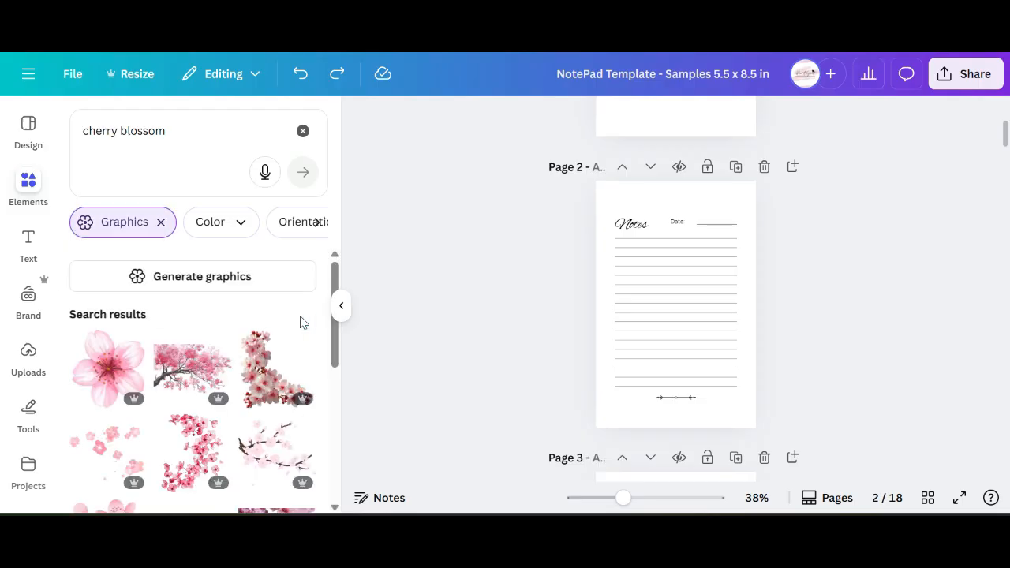
click(316, 223)
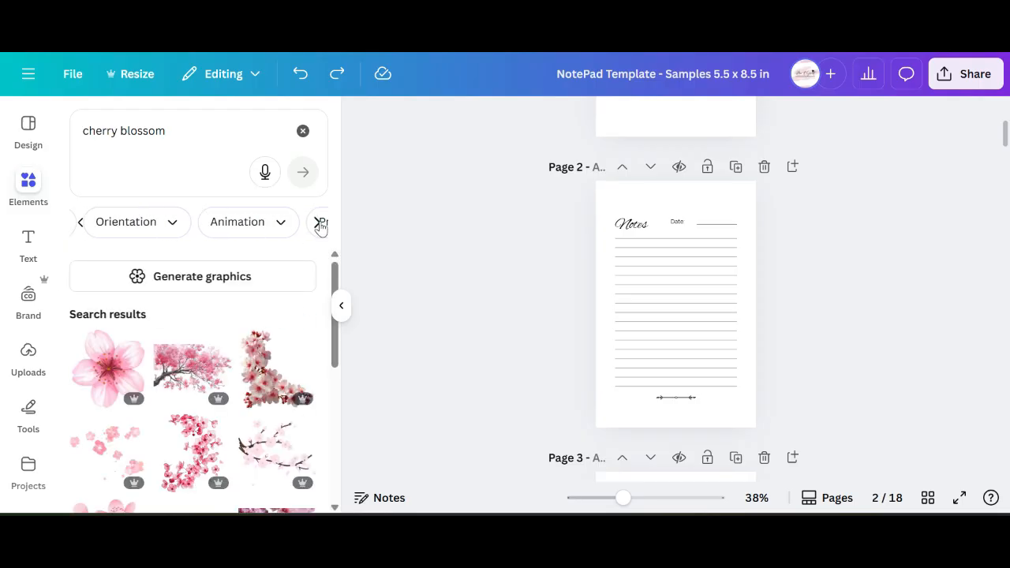
click(317, 224)
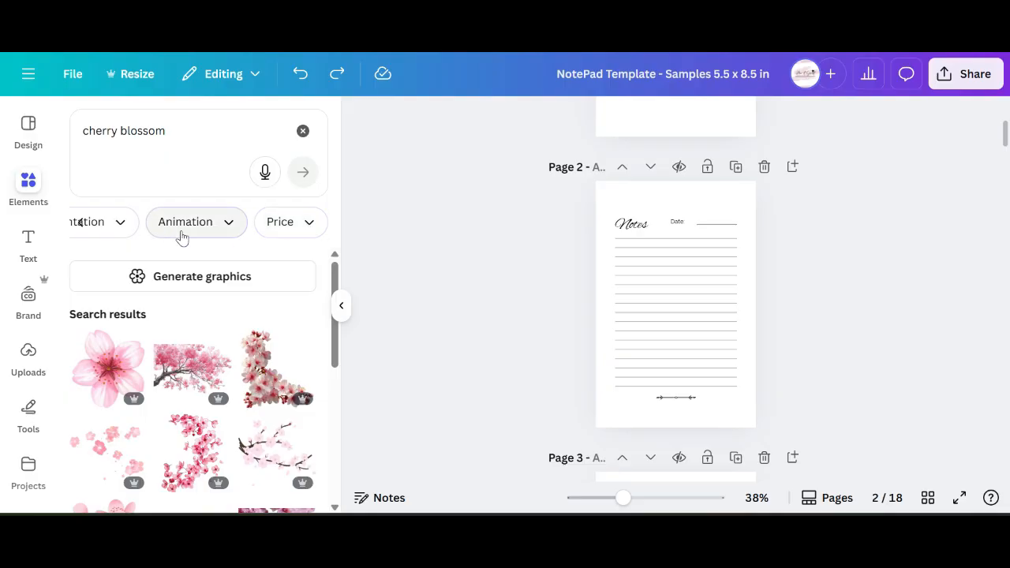
click(309, 223)
click(87, 269)
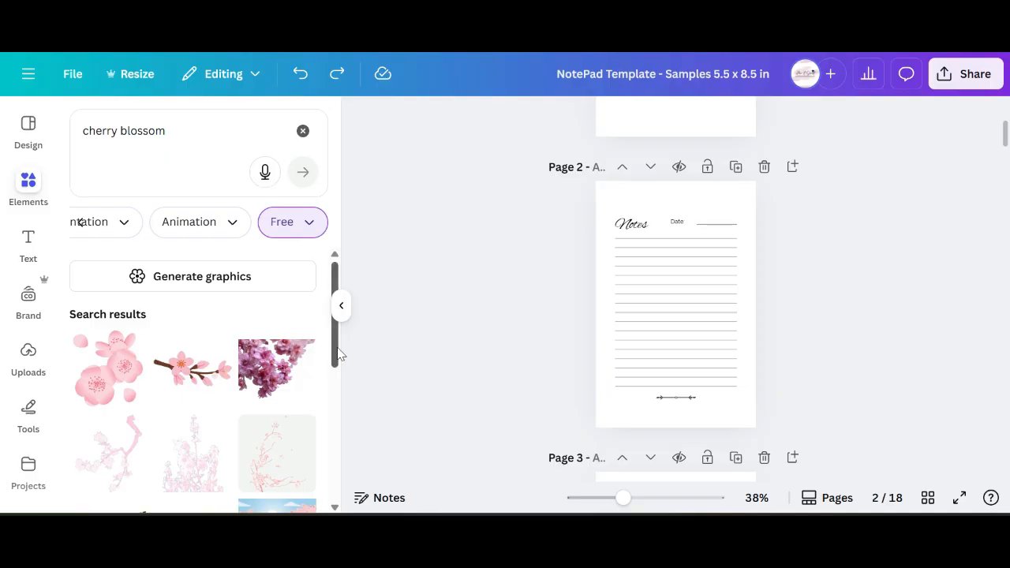
Add the cherry blossom branch with falling petals to the top of the notes page and enlarge it to about 5.59 in wide.
drag(334, 349, 354, 460)
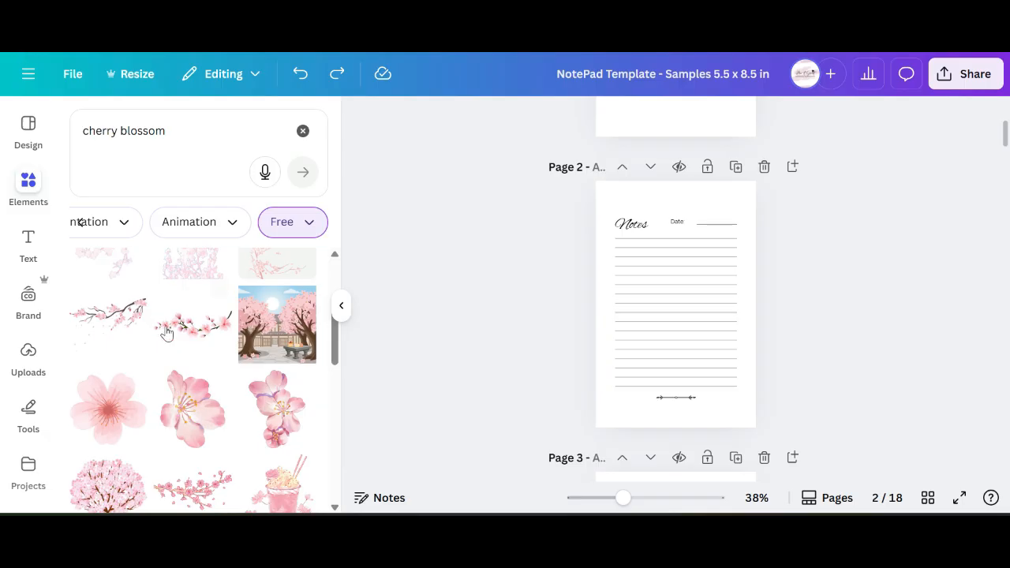
click(107, 323)
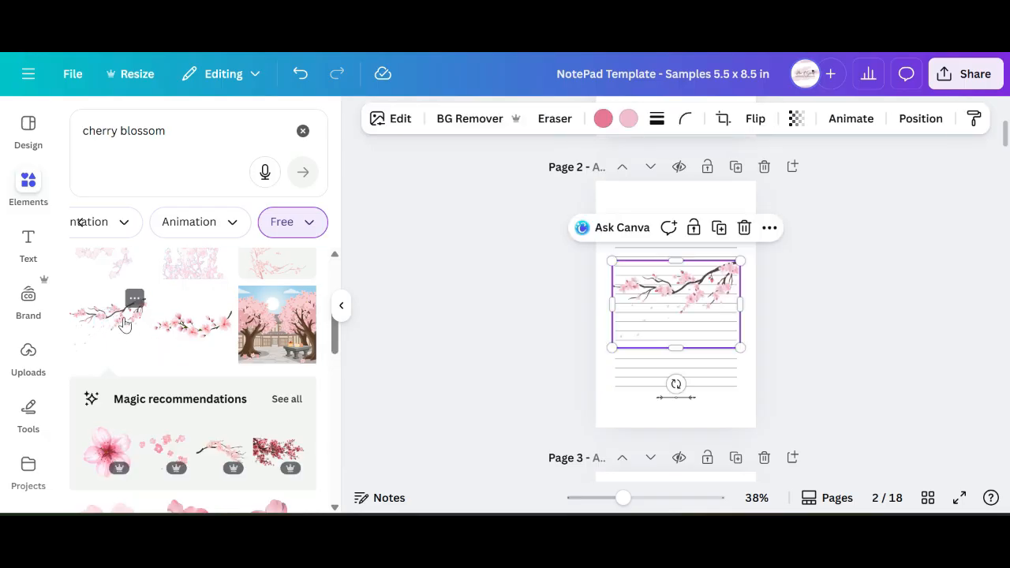
click(702, 314)
drag(704, 315, 713, 276)
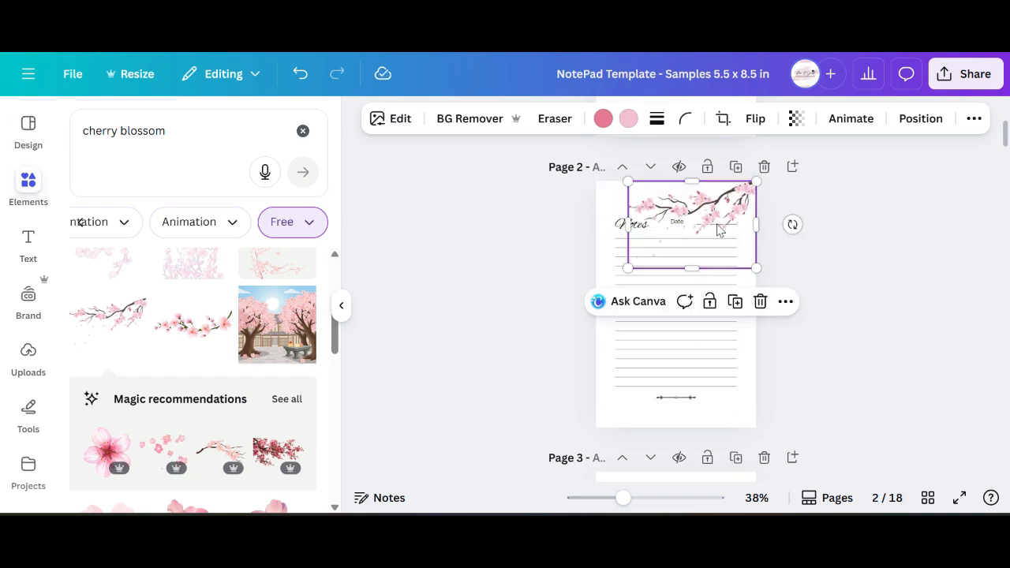
mouse_move(716, 225)
mouse_down()
mouse_move(718, 237)
mouse_move(717, 223)
mouse_up()
drag(629, 265, 595, 290)
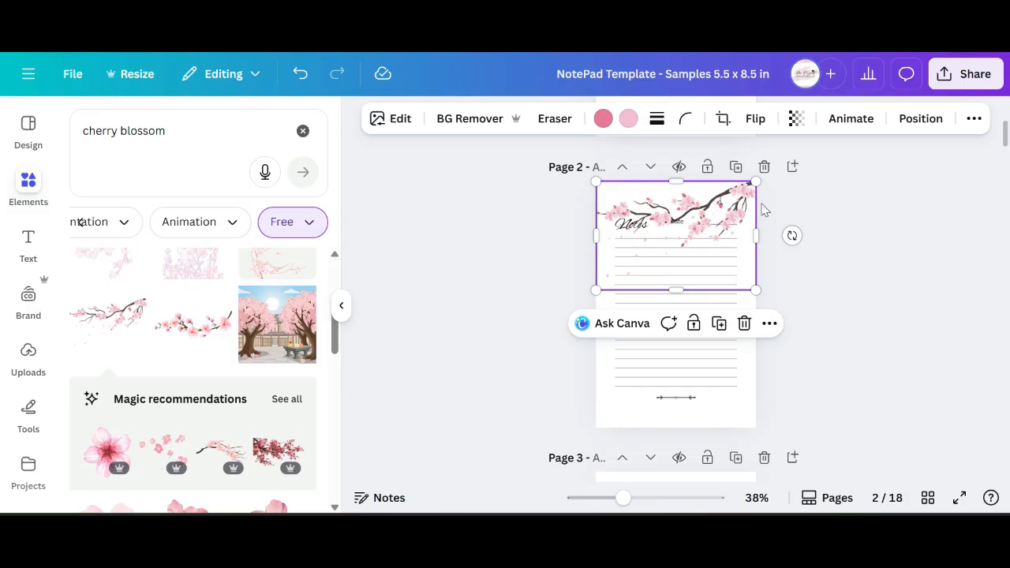
Move the cherry blossom branch down the layer order to directly above the page background.
click(921, 120)
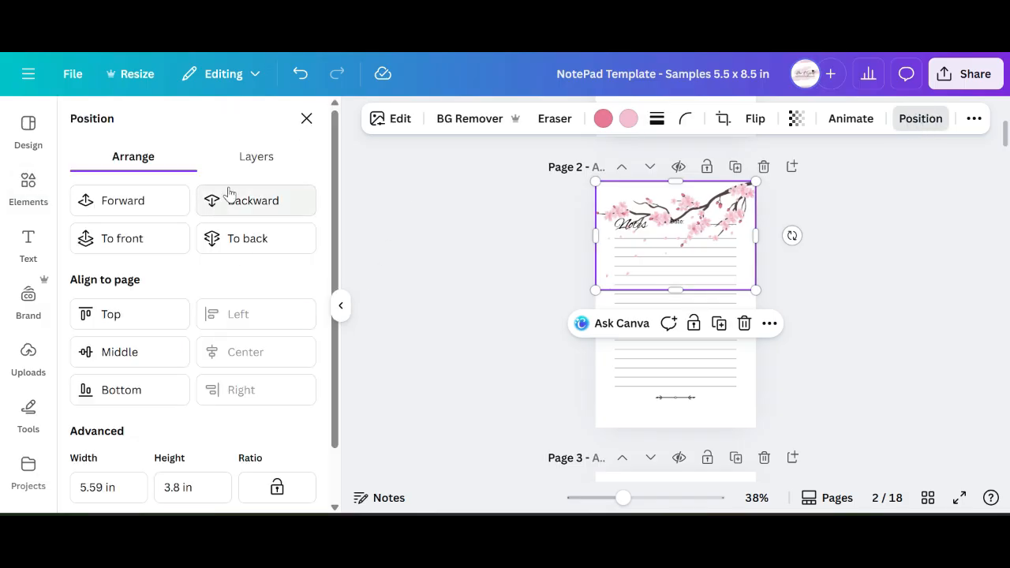
click(254, 167)
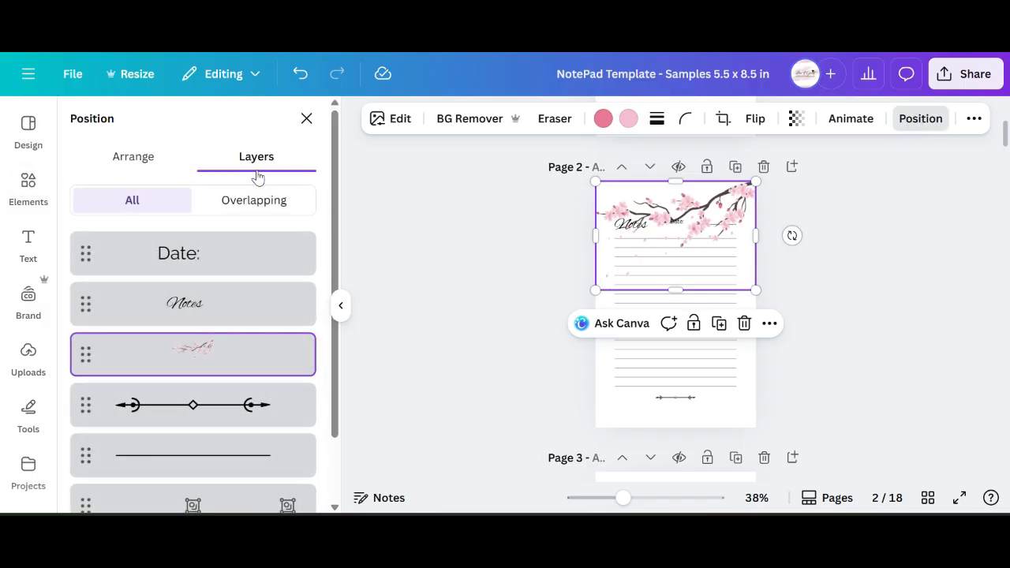
drag(334, 278, 339, 372)
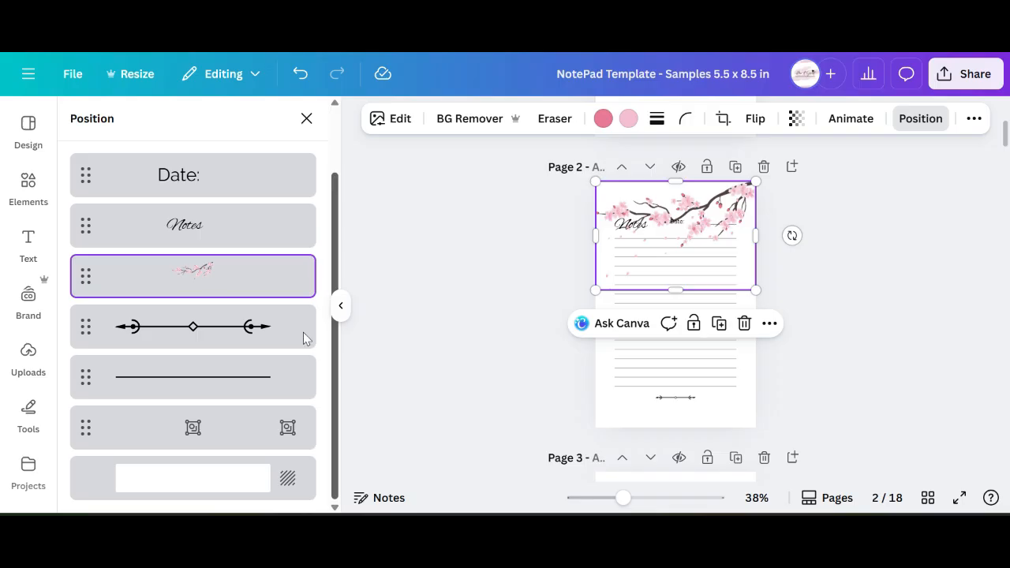
drag(207, 278, 209, 446)
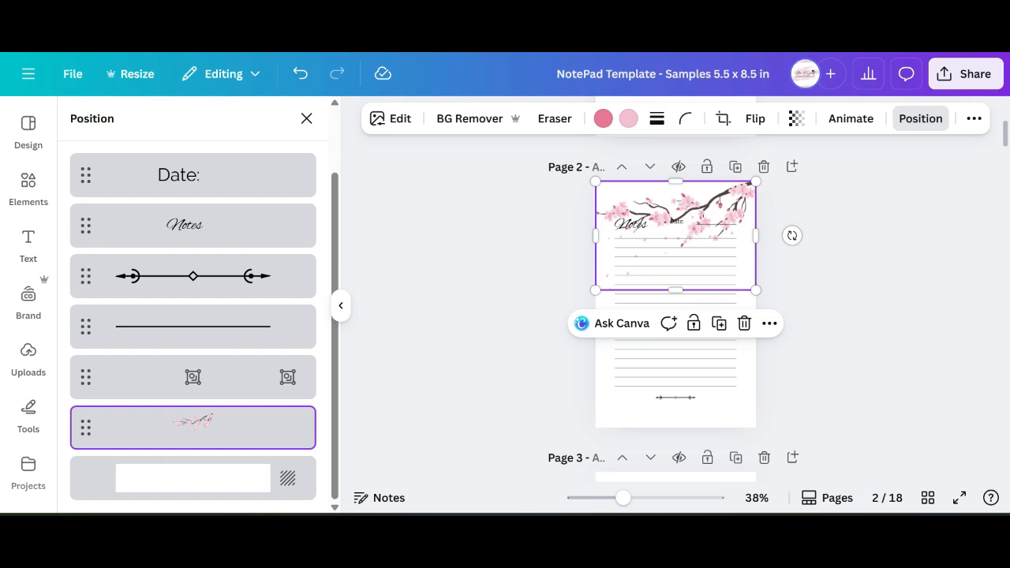
Lower the opacity of the cherry blossom branch so it looks faded behind the notes text.
click(795, 120)
drag(830, 190, 746, 208)
click(931, 349)
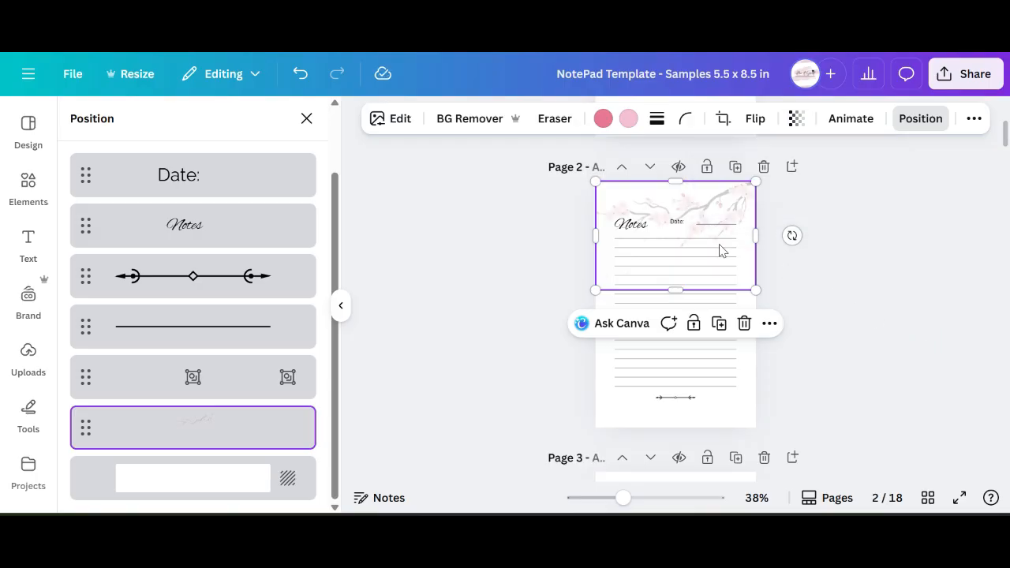
click(872, 353)
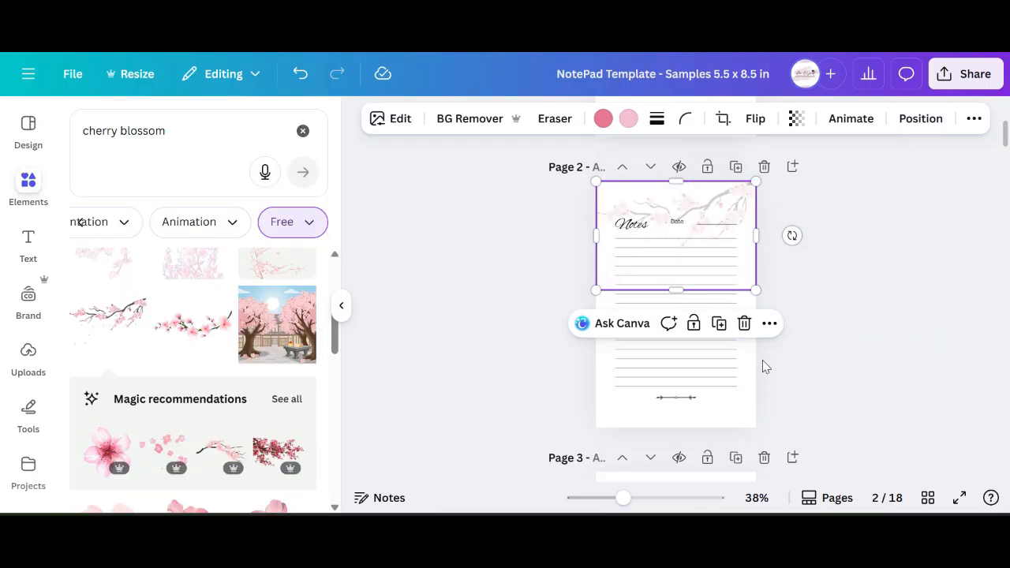
Duplicate the faded cherry blossom branch and move the copy to the lower part of the notes page.
click(741, 417)
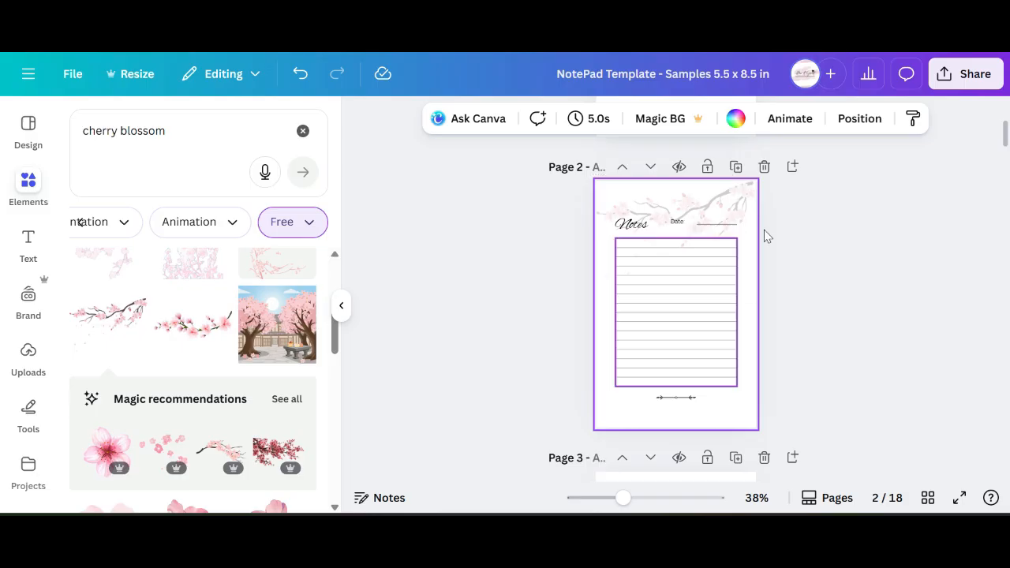
click(717, 224)
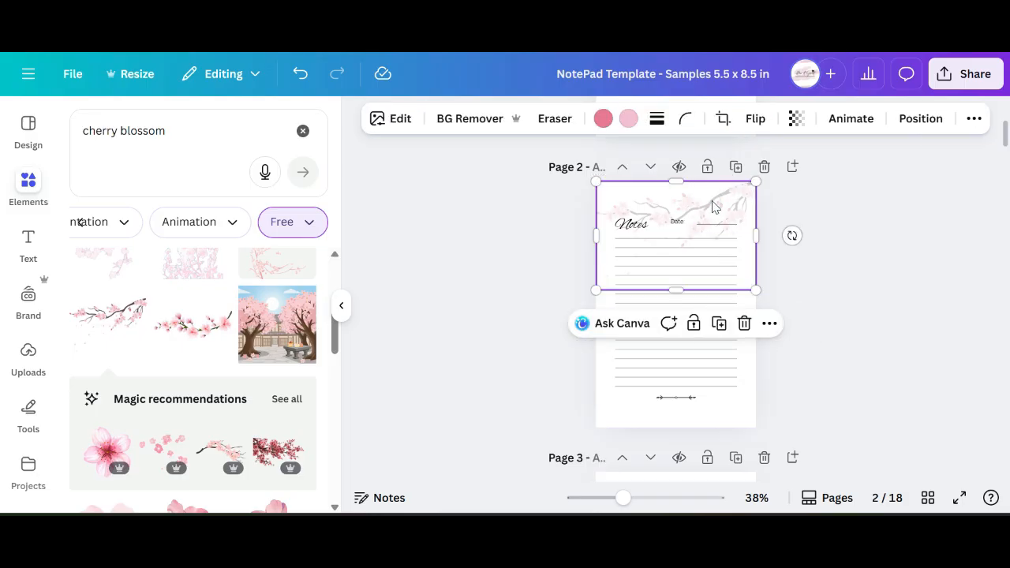
right_click(712, 207)
click(777, 175)
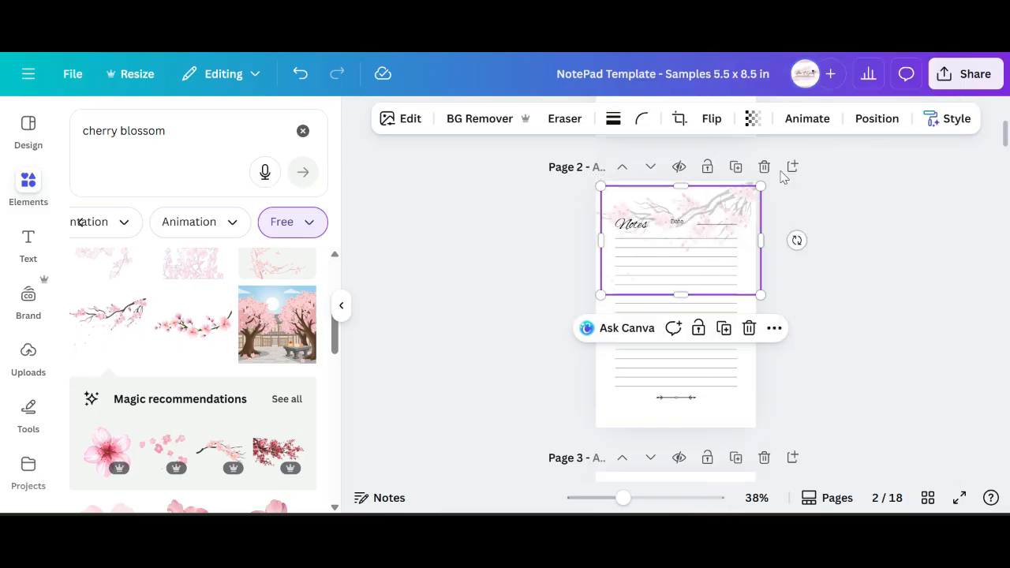
drag(710, 213, 708, 352)
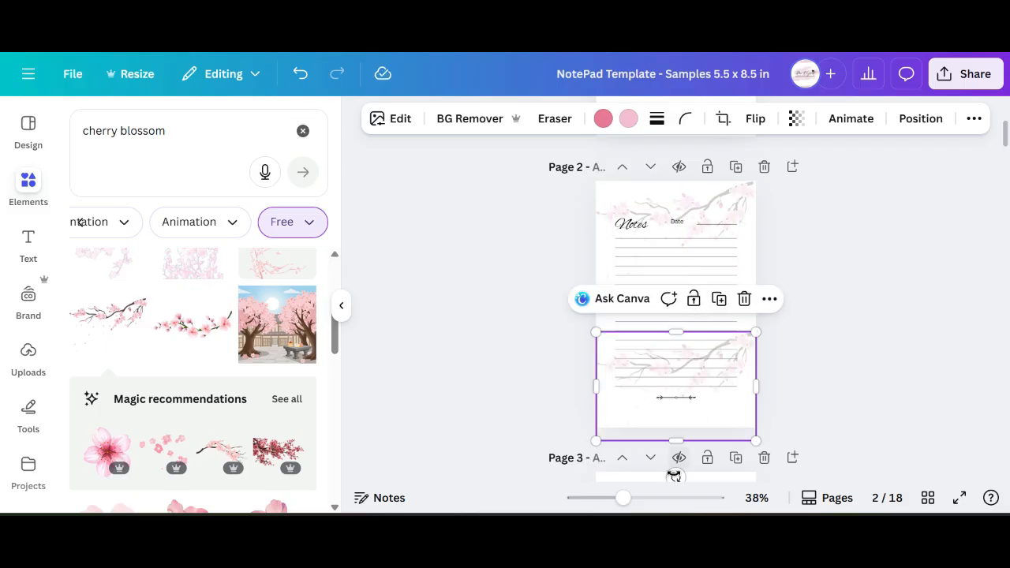
Rotate the copied branch upside down and fit it against the bottom edge of the notes page.
drag(675, 477, 678, 322)
mouse_move(717, 422)
mouse_down()
mouse_move(705, 430)
mouse_move(705, 405)
mouse_move(718, 407)
mouse_up()
click(920, 322)
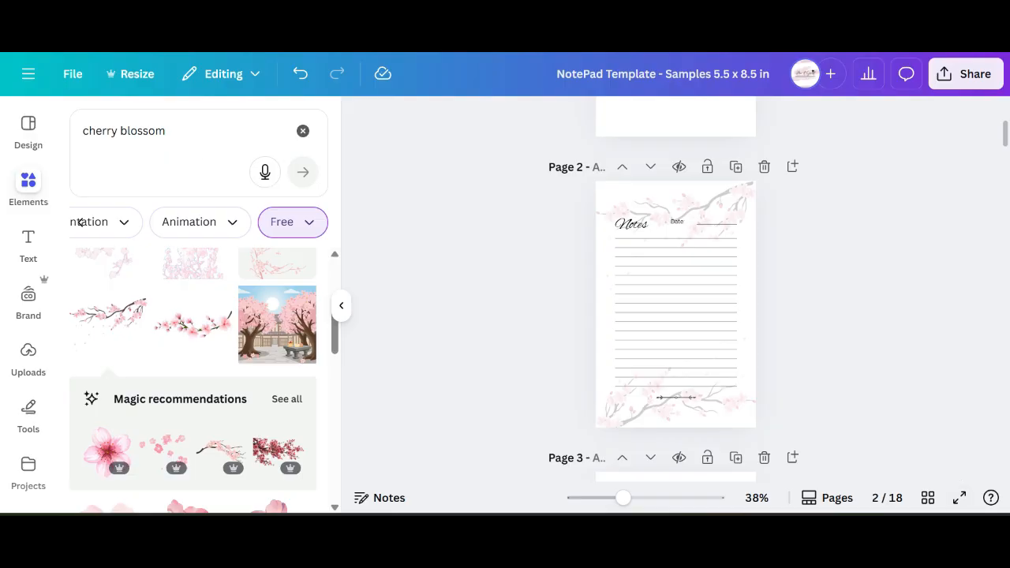
Switch to Microsoft Designer and browse the generated Bloom-style floral illustrations in olive, beige and caramel.
key(ctrl+plus)
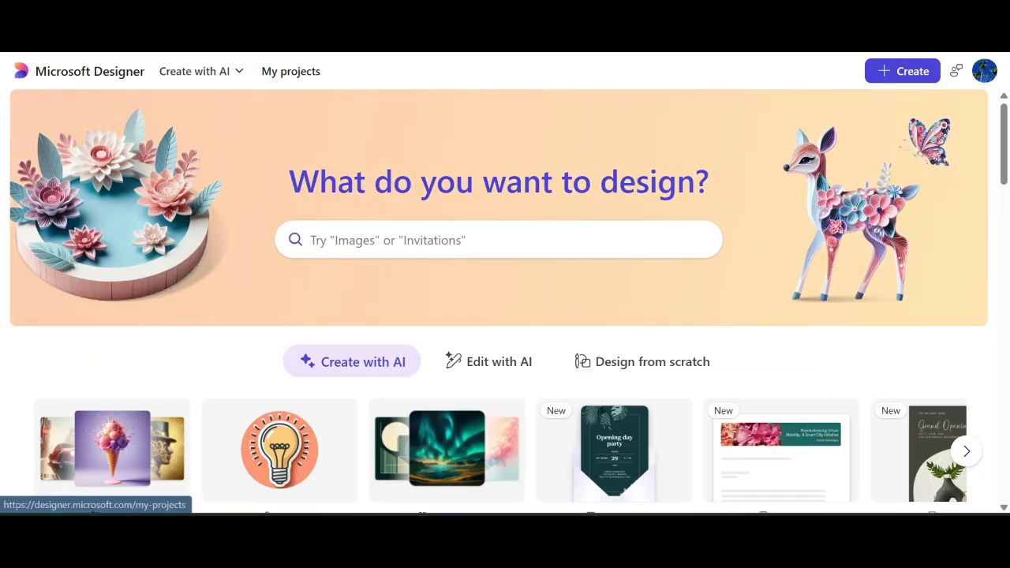
click(885, 73)
click(872, 182)
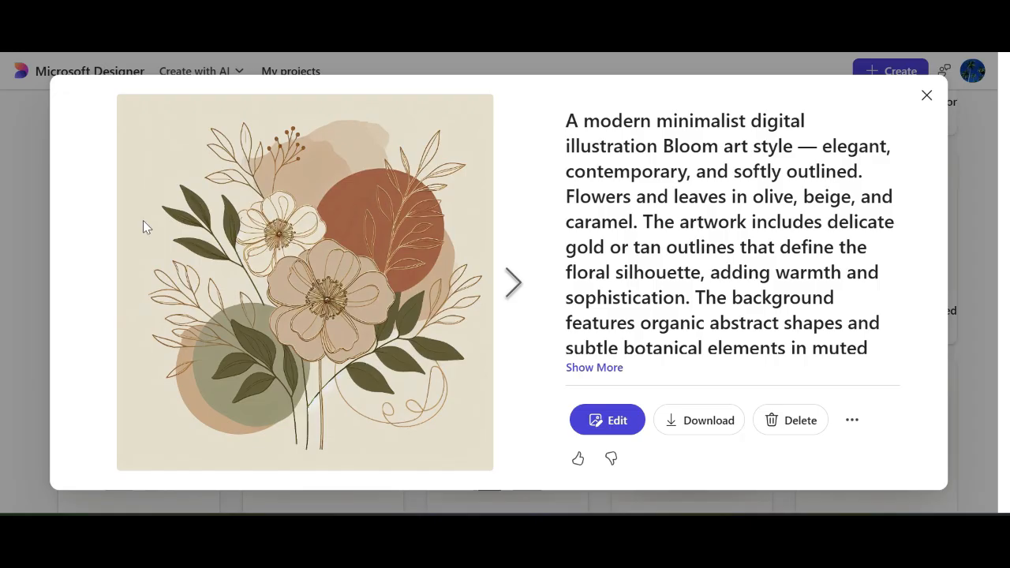
click(512, 284)
click(512, 286)
click(509, 290)
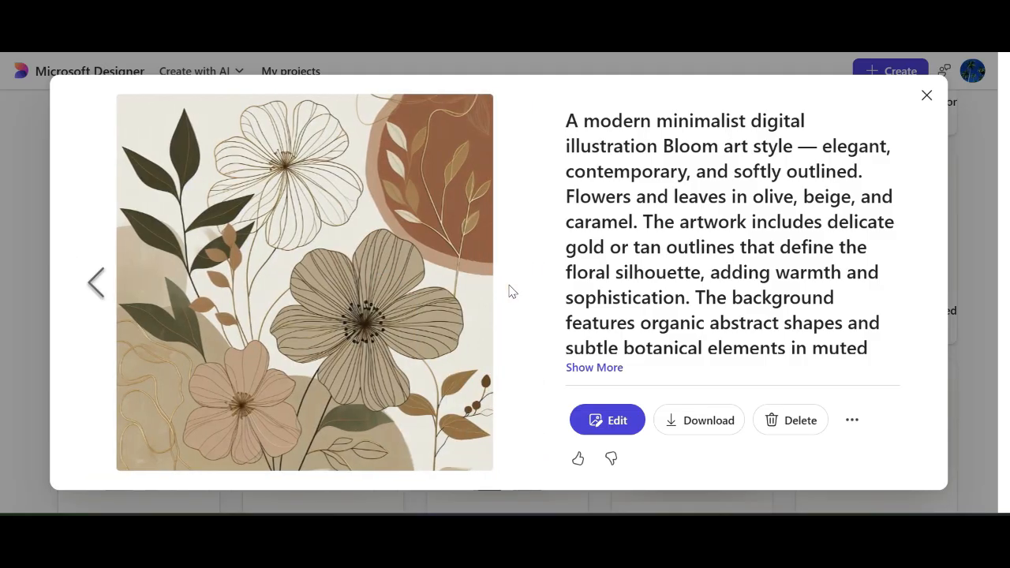
click(95, 284)
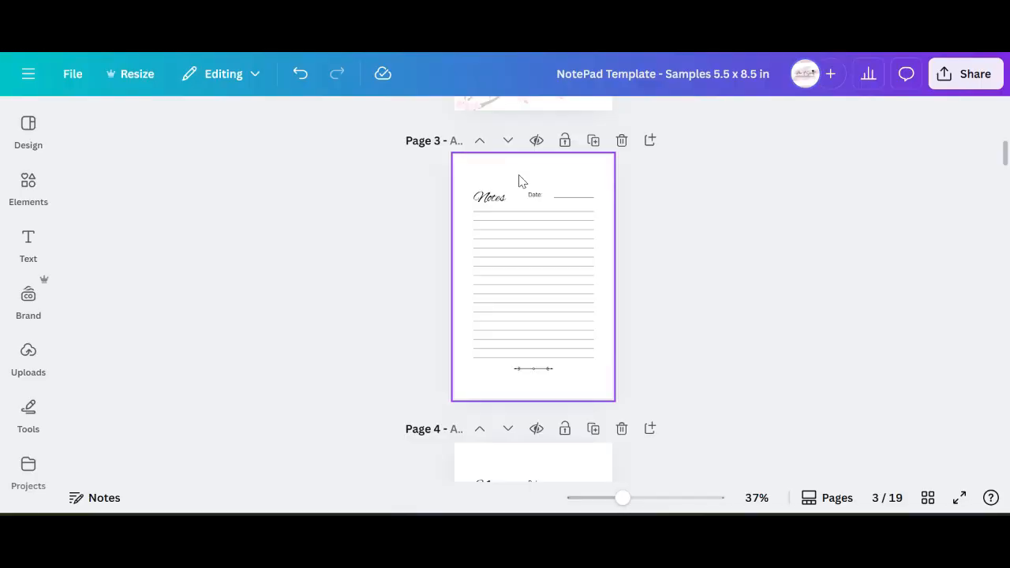
Paste the copied floral illustration onto page 3 of the Canva notepad design and stretch it to cover the whole page.
right_click(519, 180)
click(584, 293)
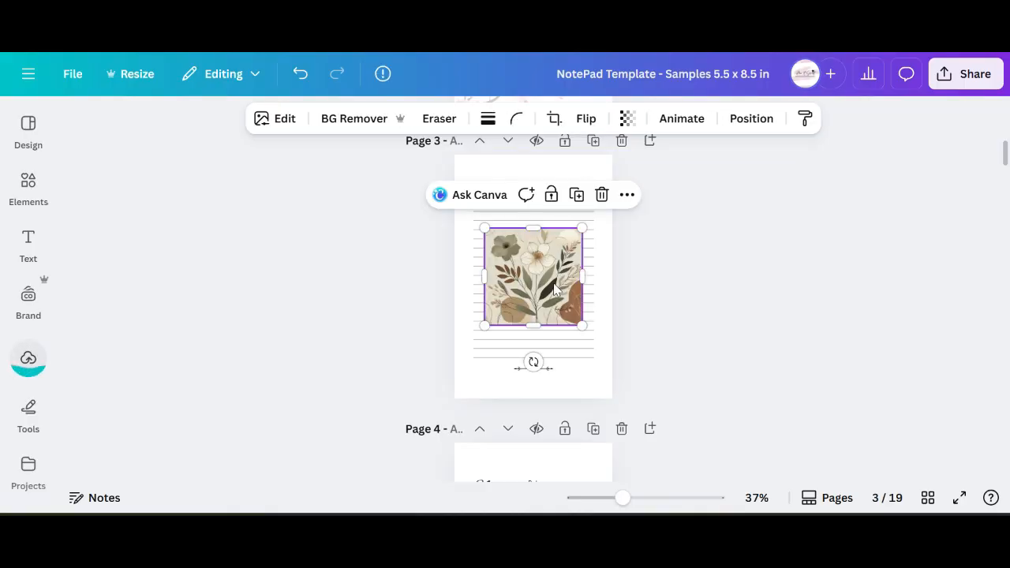
drag(581, 325, 607, 351)
drag(485, 228, 451, 195)
drag(554, 194, 552, 155)
drag(549, 352, 550, 397)
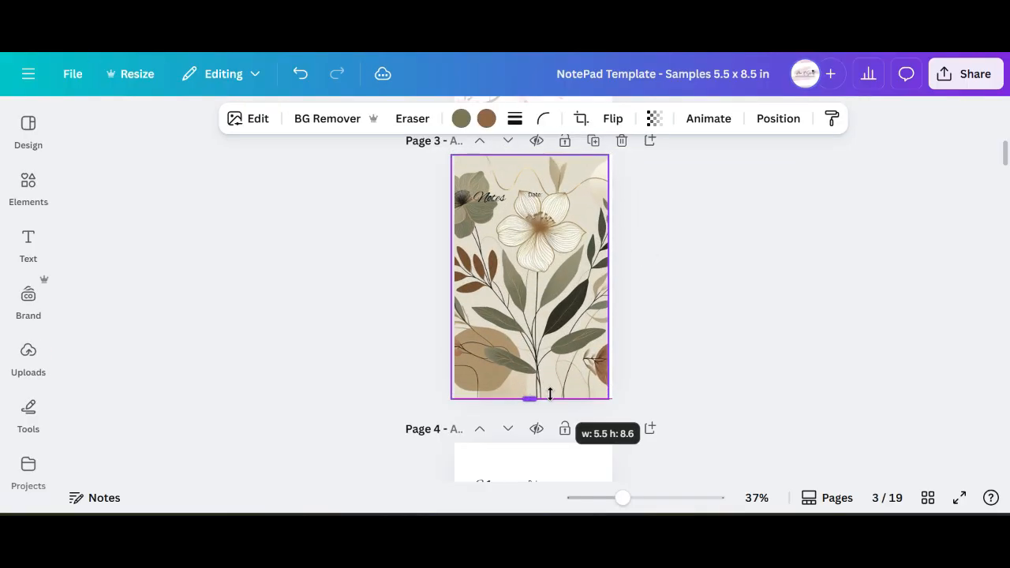
drag(608, 277, 612, 277)
Move the floral illustration directly above the page background in the layer order and lower its transparency value to fade it behind the notes.
click(769, 120)
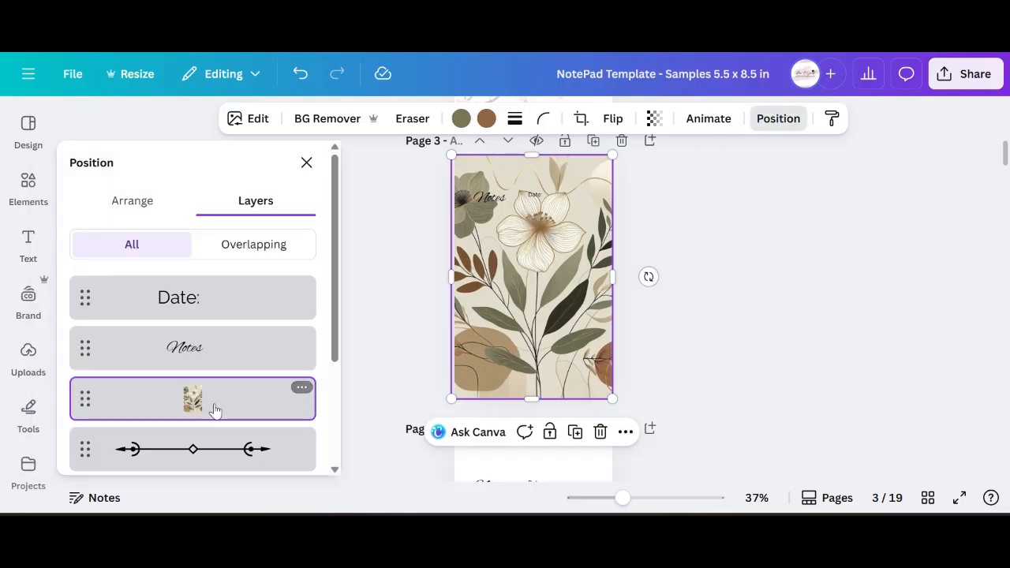
drag(335, 310, 345, 415)
drag(229, 239, 237, 389)
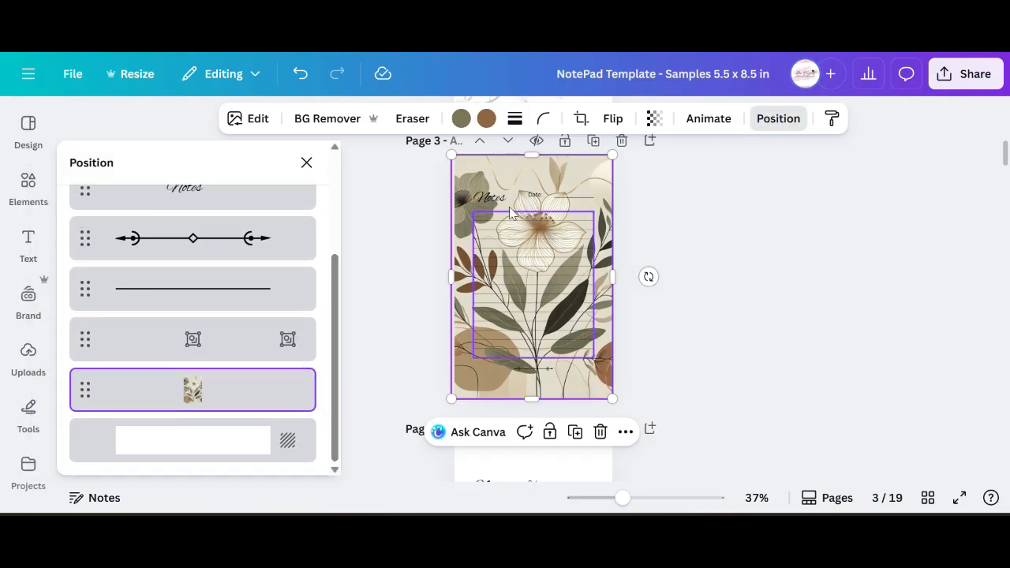
click(654, 119)
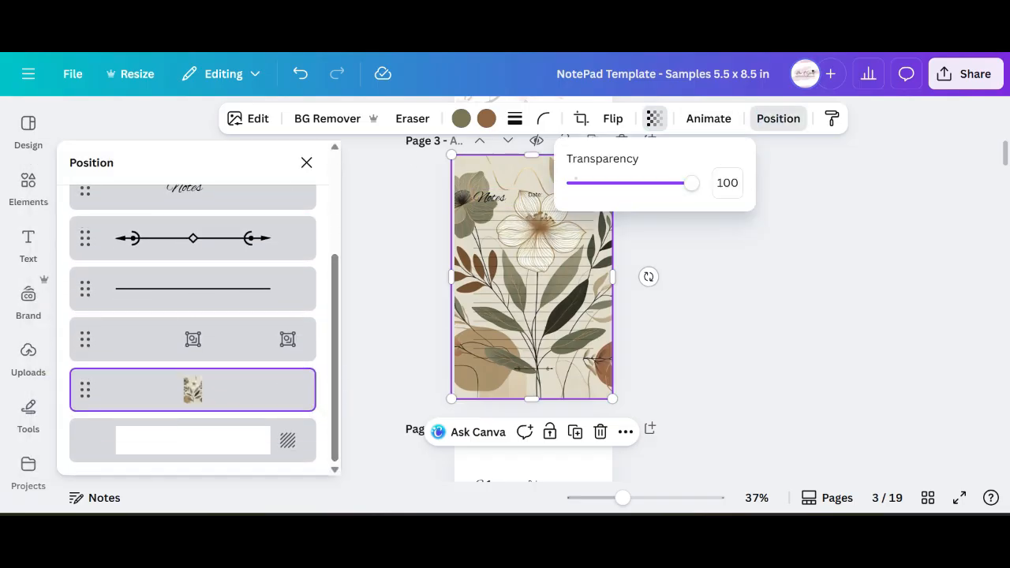
drag(683, 190, 605, 193)
scroll(741, 282, up, 3)
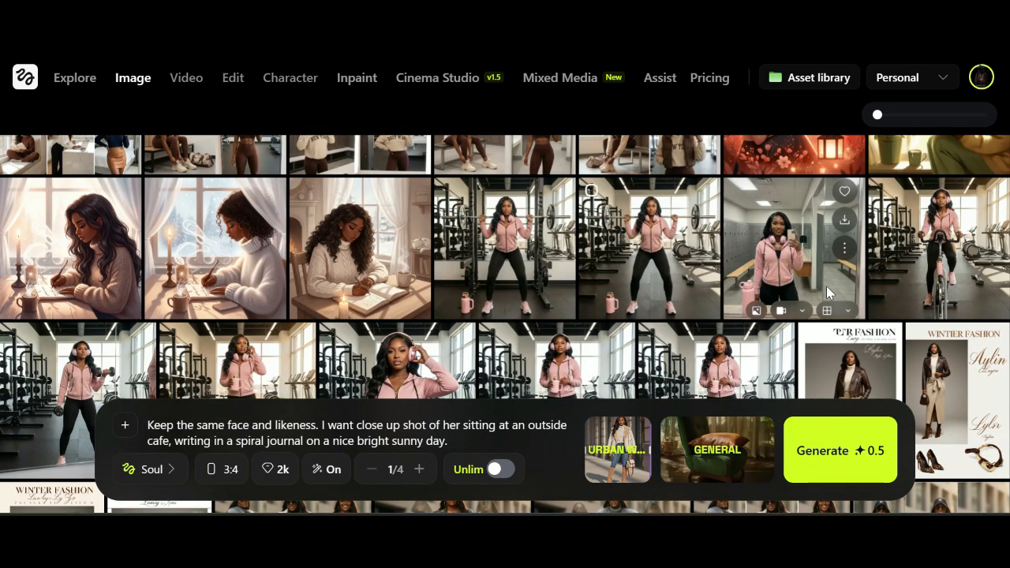
Switch to the AI image generator and look through the gallery of generated images of women.
mouse_move(823, 281)
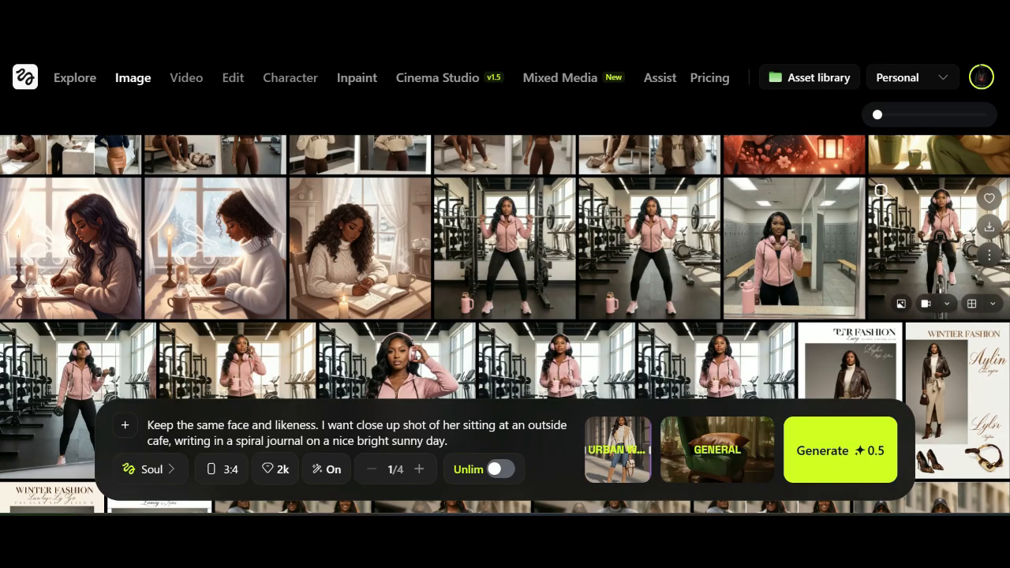
scroll(957, 283, down, 2)
scroll(957, 284, up, 4)
scroll(880, 329, up, 2)
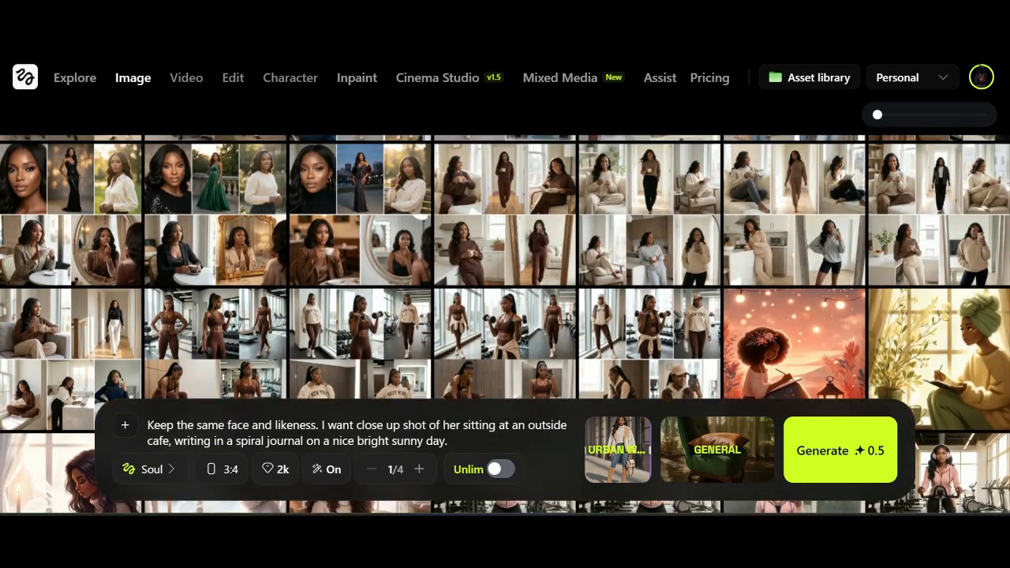
scroll(880, 329, down, 5)
scroll(45, 189, down, 5)
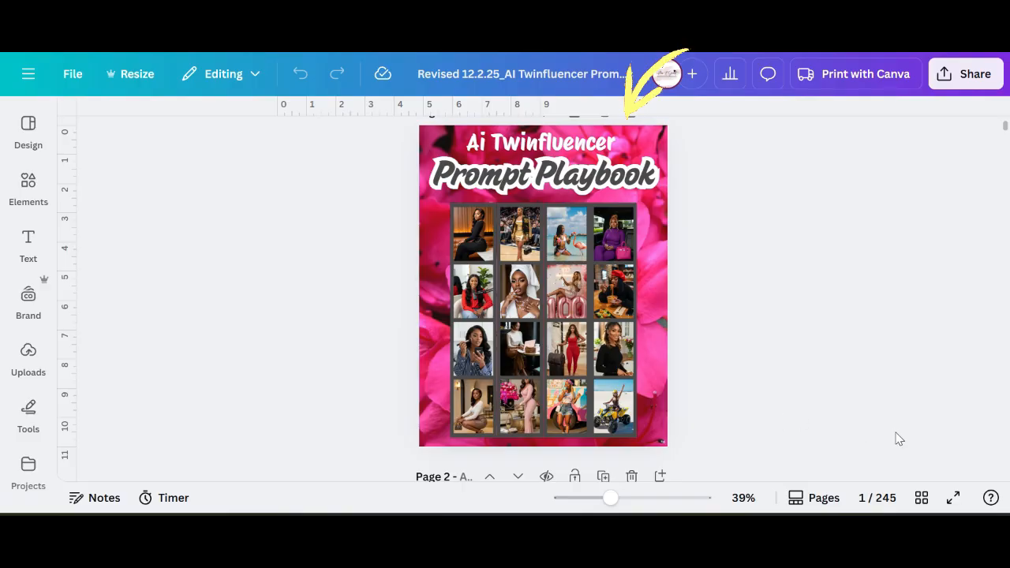
Switch to the AI Twinfluencer Prompt Playbook design in Canva and look over its pages as a grid of thumbnails.
click(923, 497)
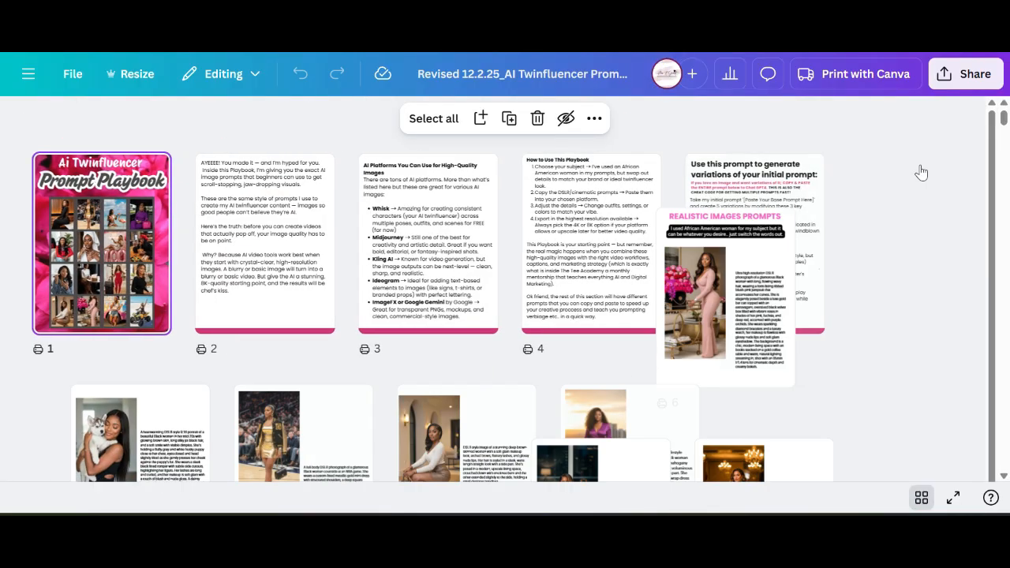
scroll(862, 328, down, 3)
scroll(701, 392, down, 1)
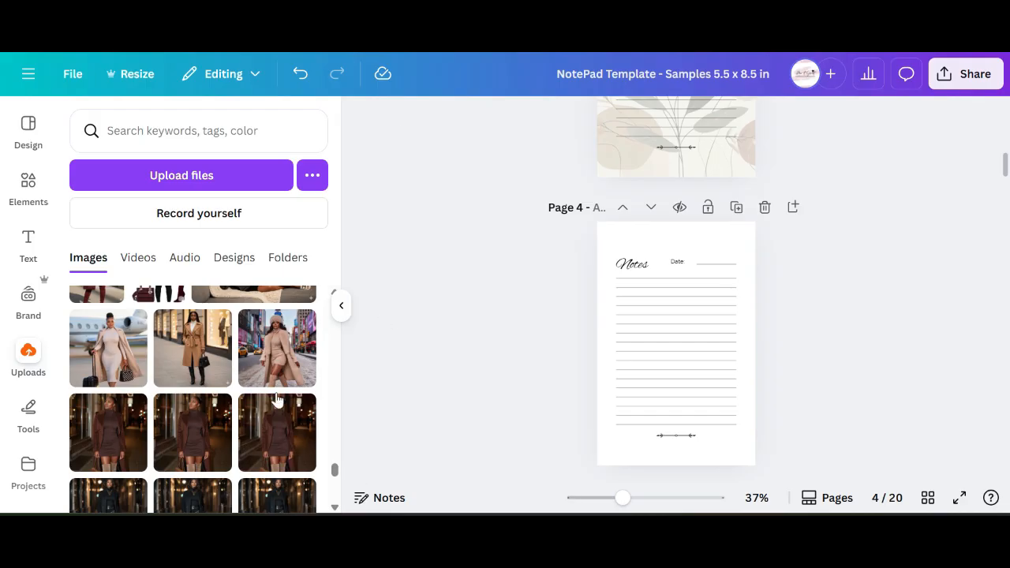
Add the uploaded photo of the woman in the brown coat and dress to page 4 and enlarge it over the note lines.
click(273, 455)
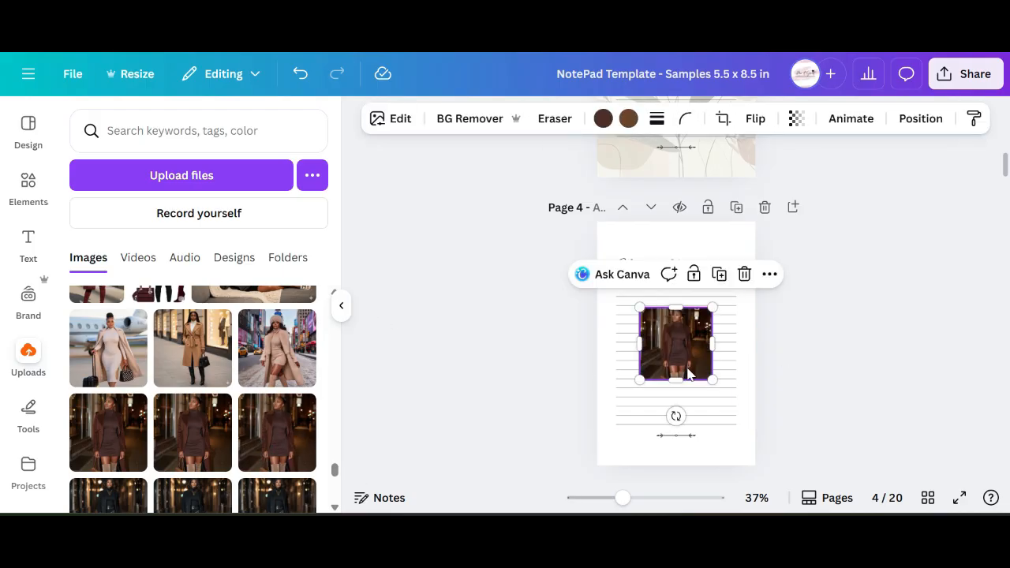
drag(713, 379, 754, 424)
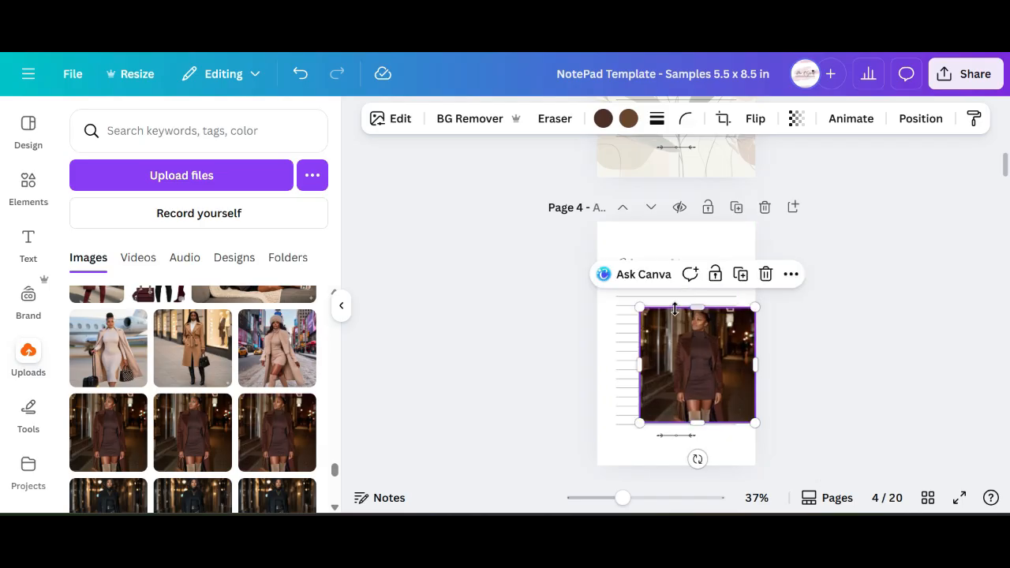
mouse_move(691, 371)
mouse_down()
mouse_move(671, 365)
mouse_move(676, 374)
mouse_up()
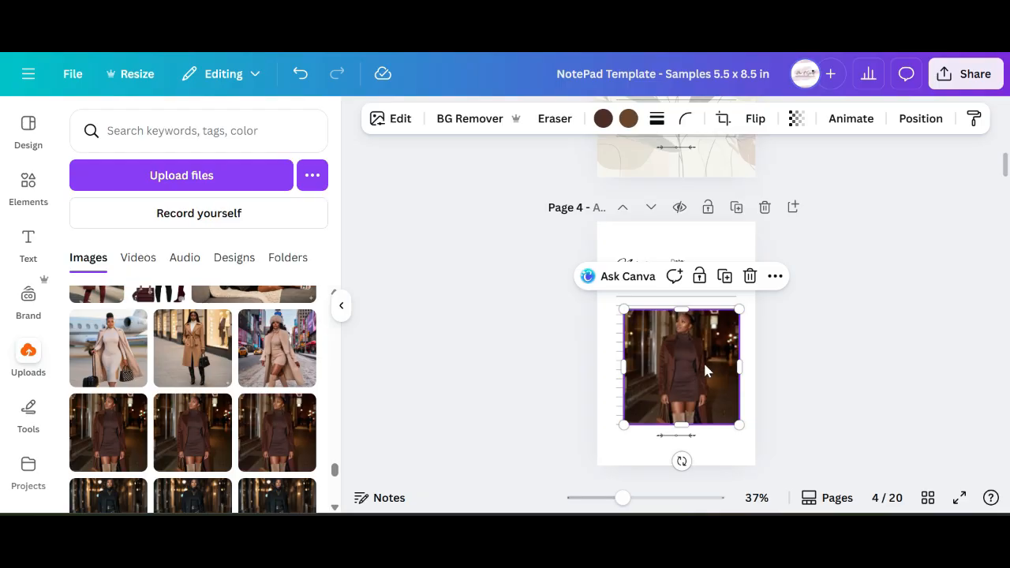
Set the photo of the woman in the brown coat as the background of page 4.
right_click(704, 370)
scroll(857, 357, down, 2)
scroll(856, 358, down, 1)
click(824, 429)
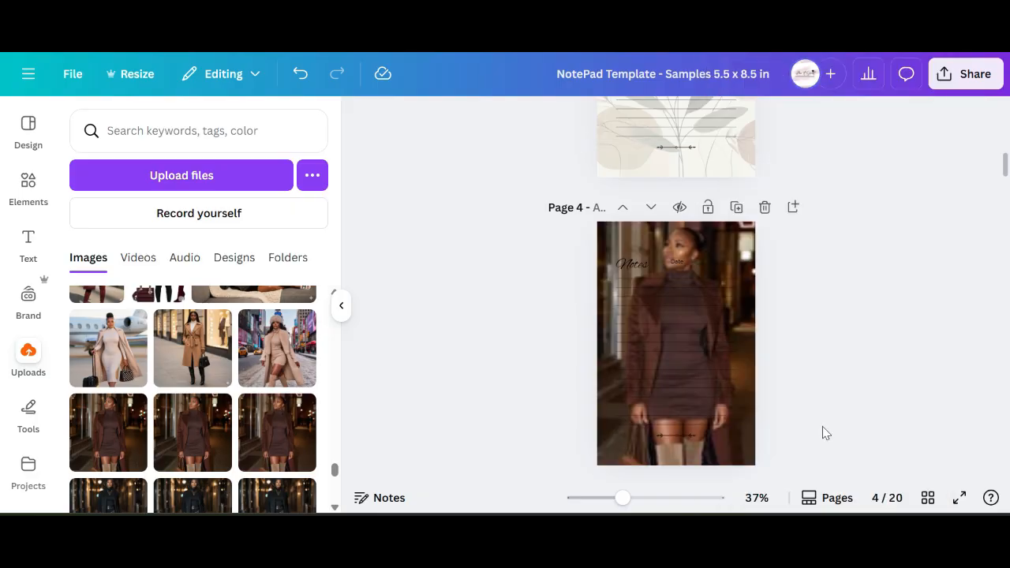
Lower the page 4 background photo's transparency value to 77.
click(724, 254)
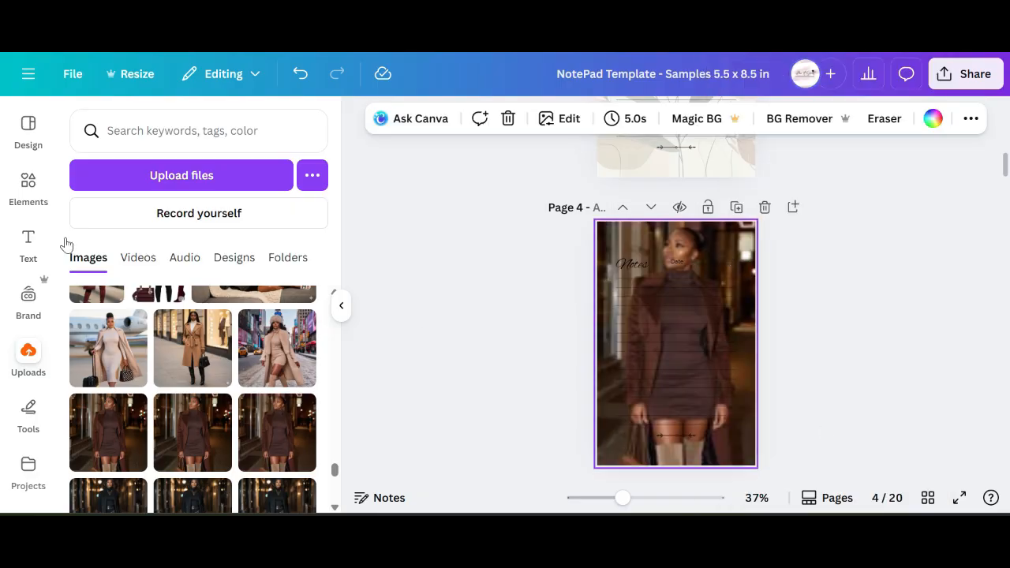
click(741, 254)
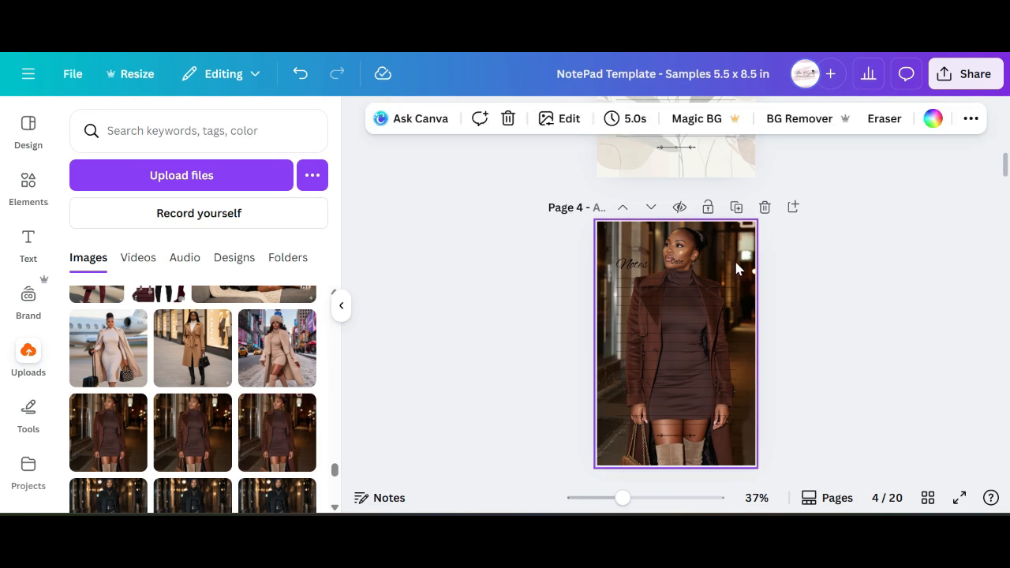
click(970, 118)
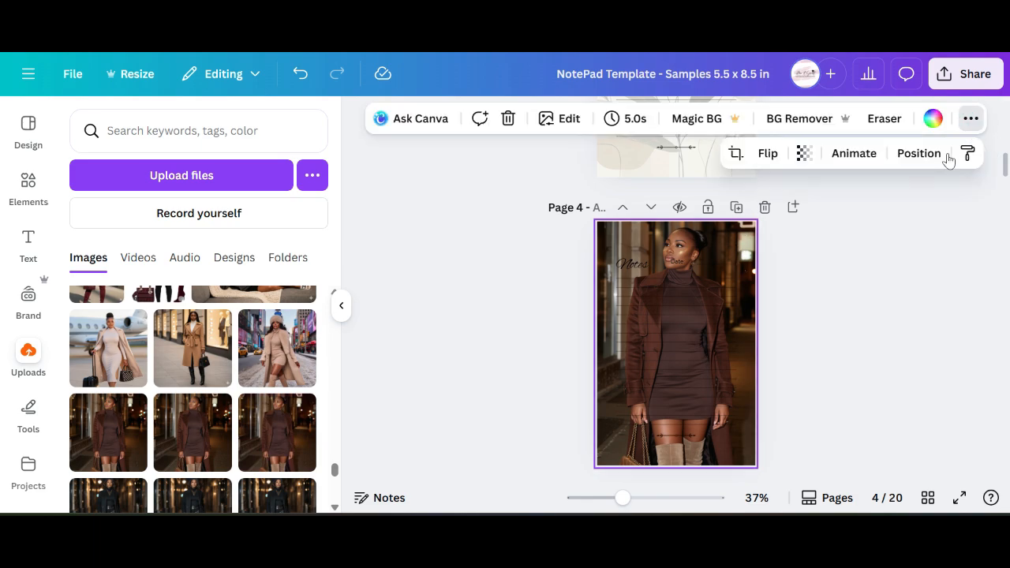
click(802, 153)
drag(843, 229, 817, 232)
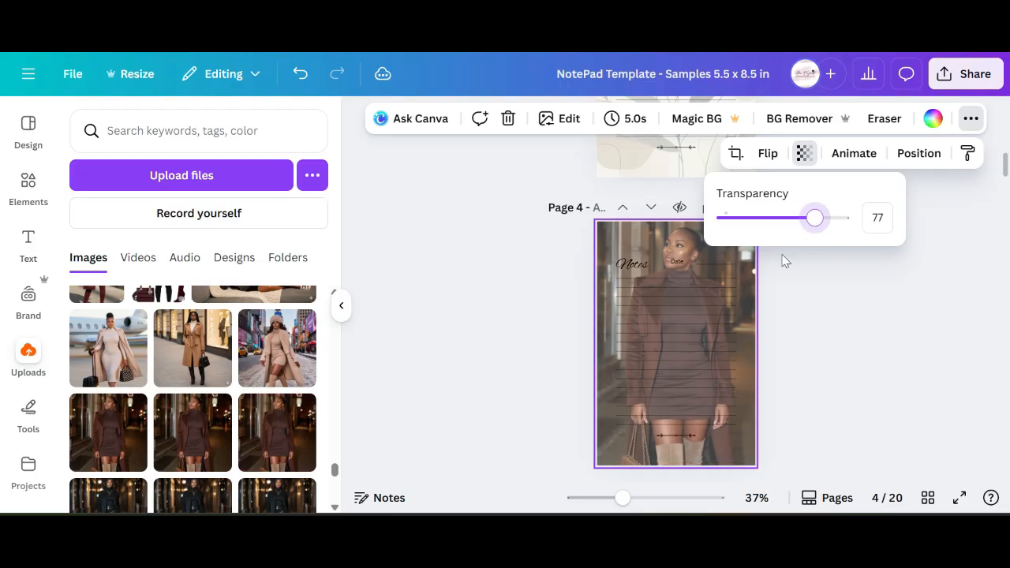
click(647, 238)
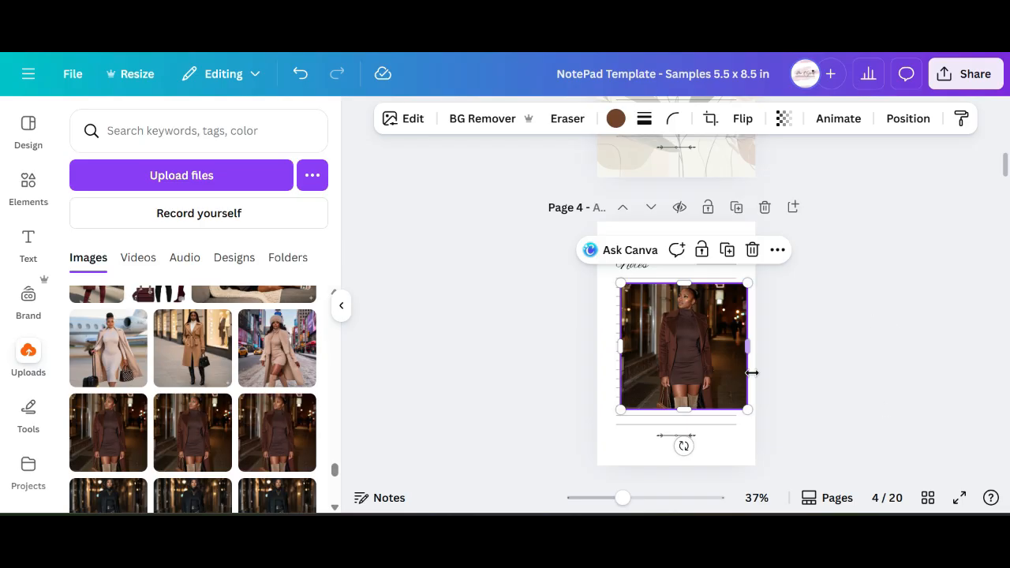
Remove the background from the brown coat photo and move the cut-out to the lower-right corner of page 4.
click(489, 126)
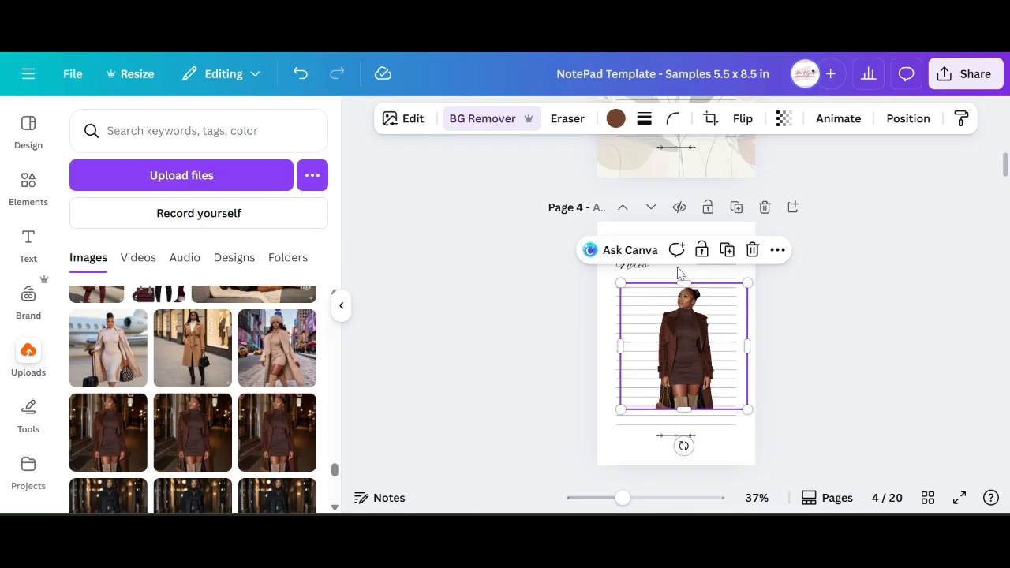
drag(704, 366, 732, 398)
Fade the brown coat cut-out by lowering its transparency value and move it down the layer order behind the note lines.
click(783, 118)
drag(820, 183, 746, 182)
click(909, 118)
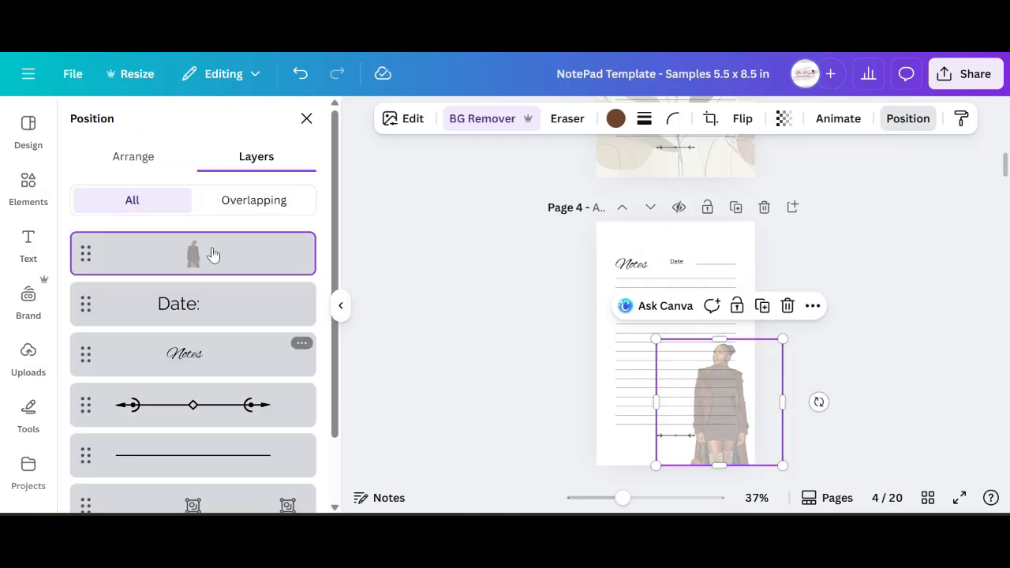
drag(213, 260, 237, 471)
click(883, 341)
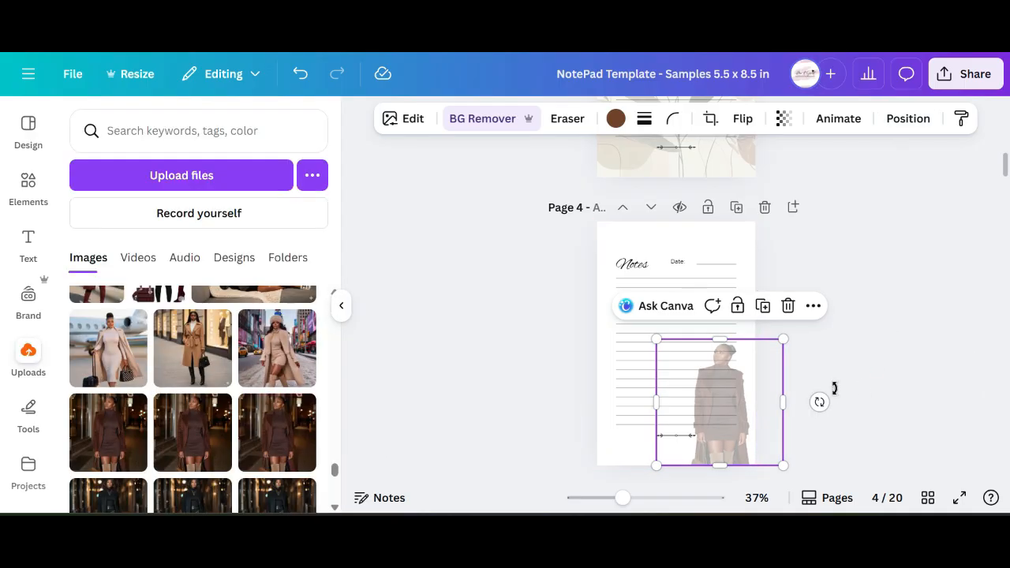
click(843, 240)
Add the uploaded photo of the woman on the sofa to page 5 as a background-free cut-out in the page's lower-left corner.
drag(624, 501, 640, 500)
scroll(971, 224, down, 1)
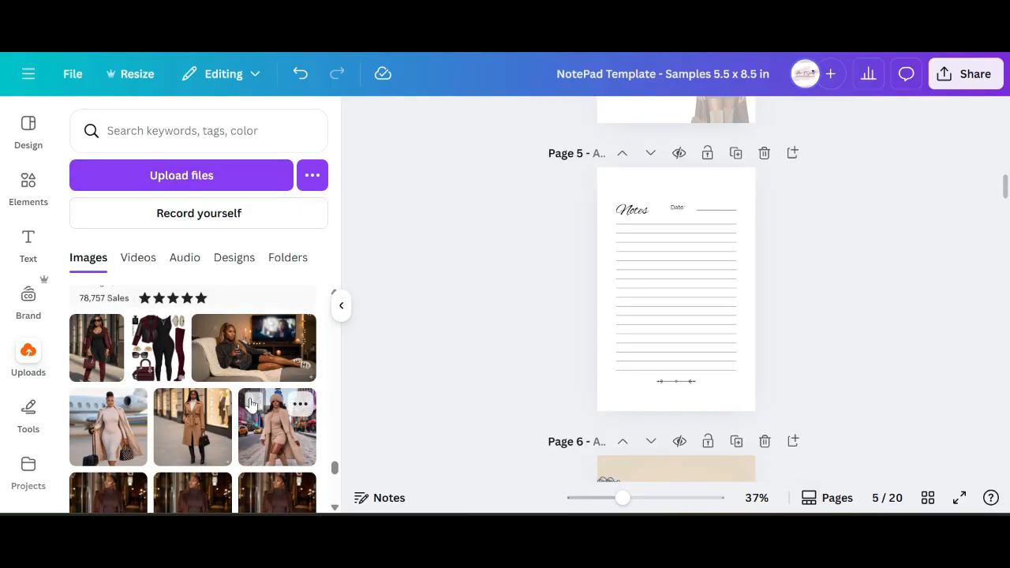
click(243, 364)
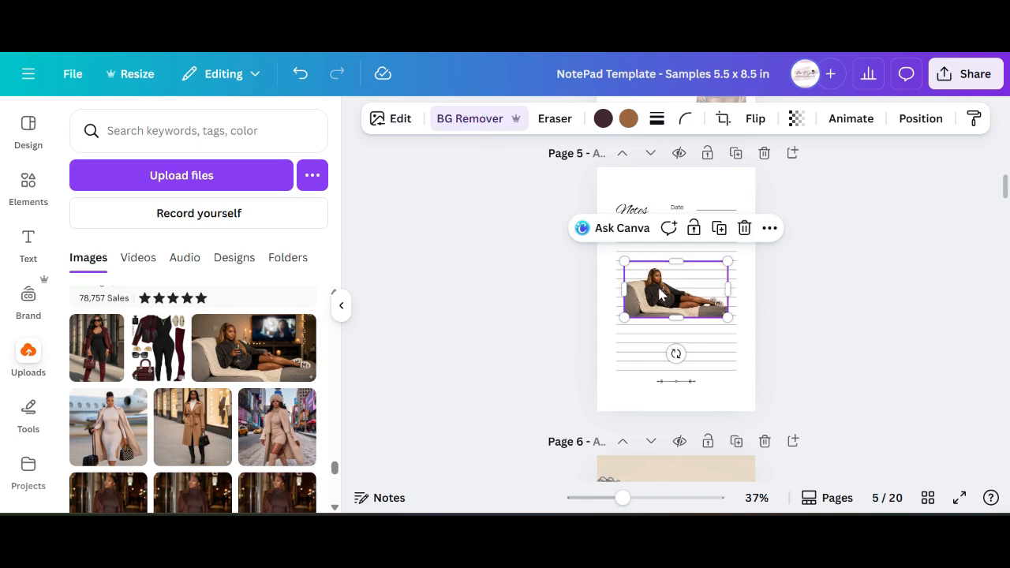
drag(671, 299, 645, 391)
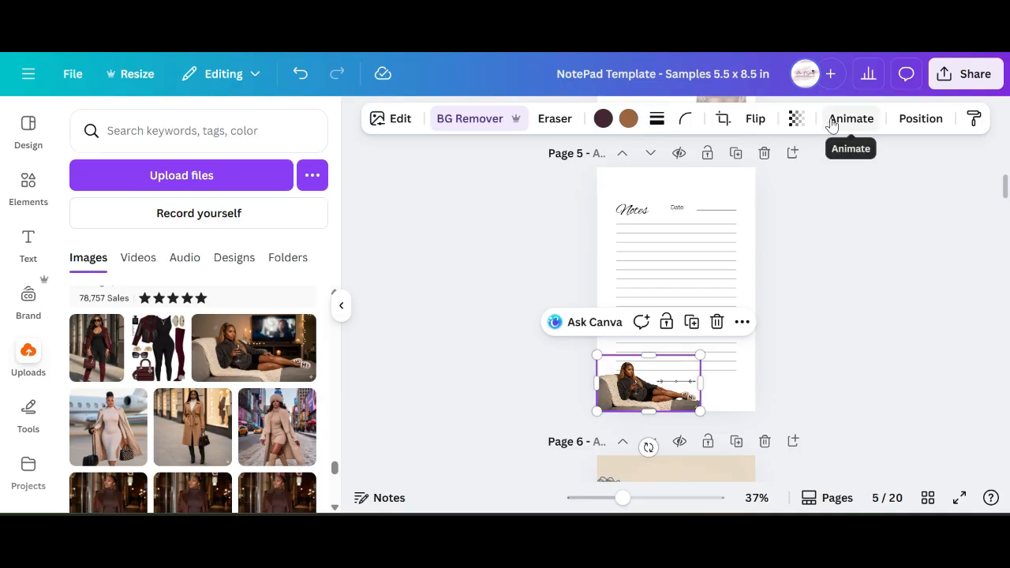
Fade the sofa cut-out on page 5 by lowering its transparency value and move it down the layer order behind the note lines.
click(796, 119)
drag(833, 183, 749, 193)
click(907, 122)
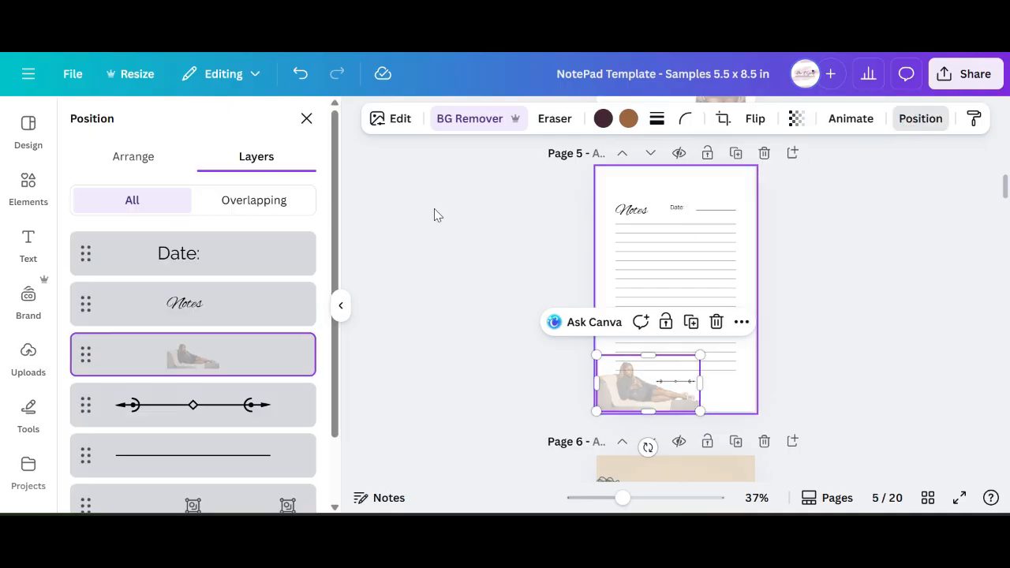
drag(190, 354, 189, 453)
click(793, 347)
click(496, 304)
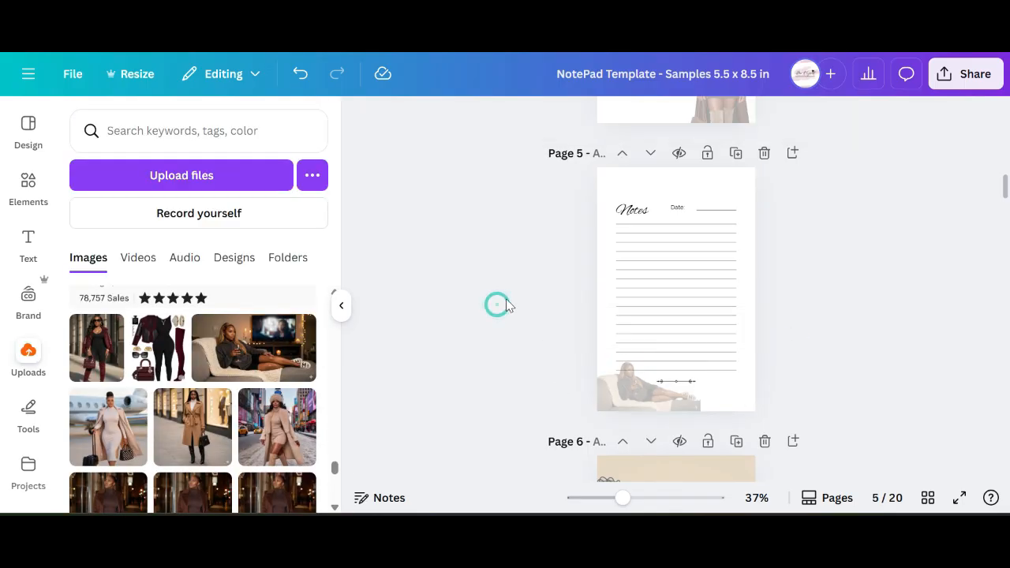
Add a blank page after page 5 and browse the design templates for "2026 calendar".
click(673, 191)
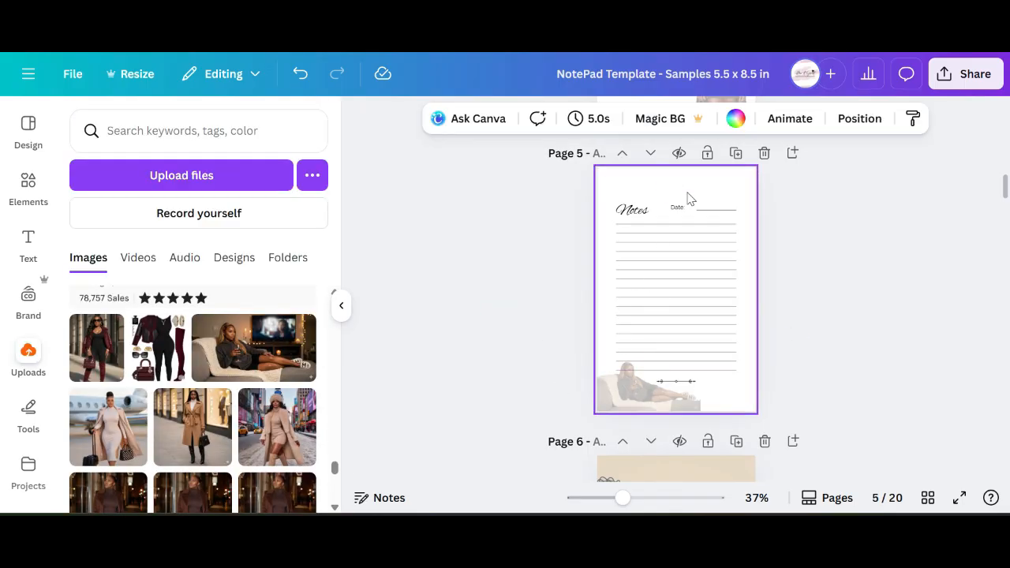
click(792, 153)
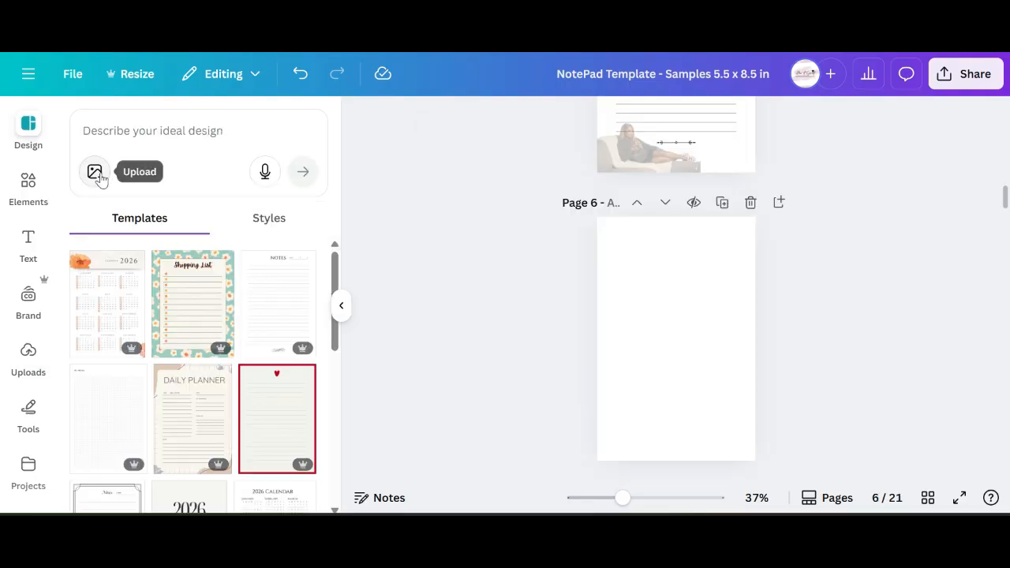
click(103, 120)
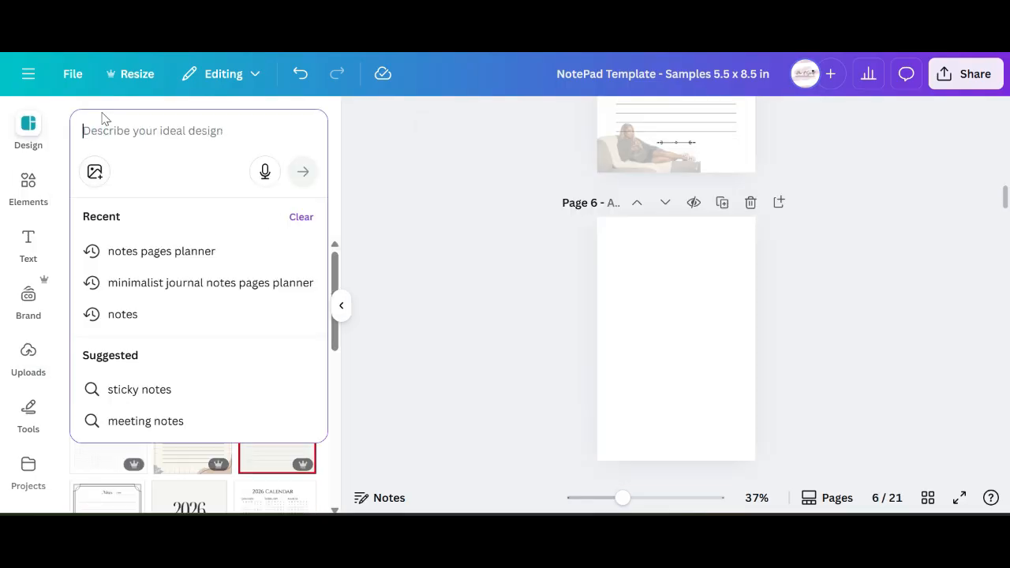
text(202)
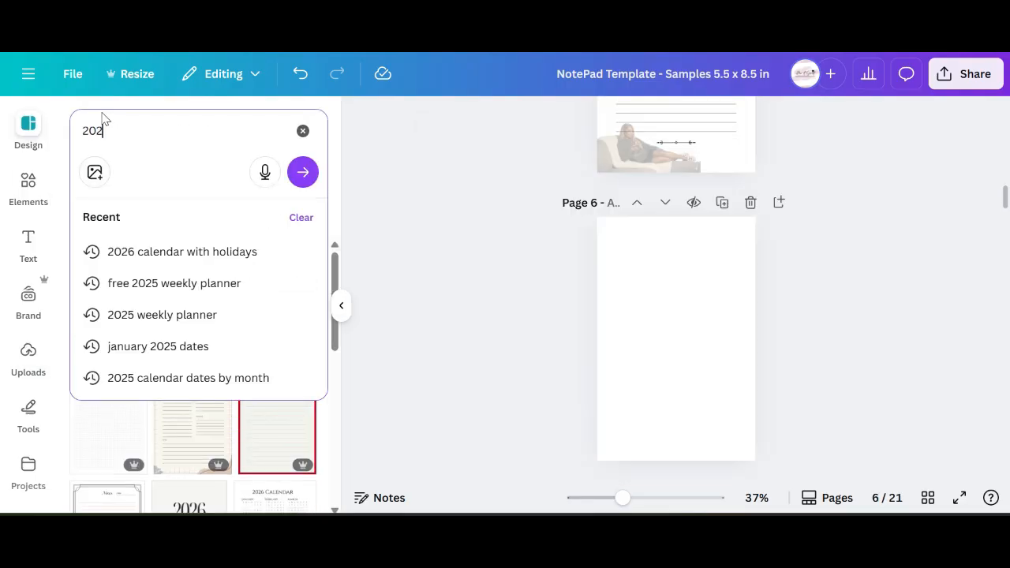
text(6)
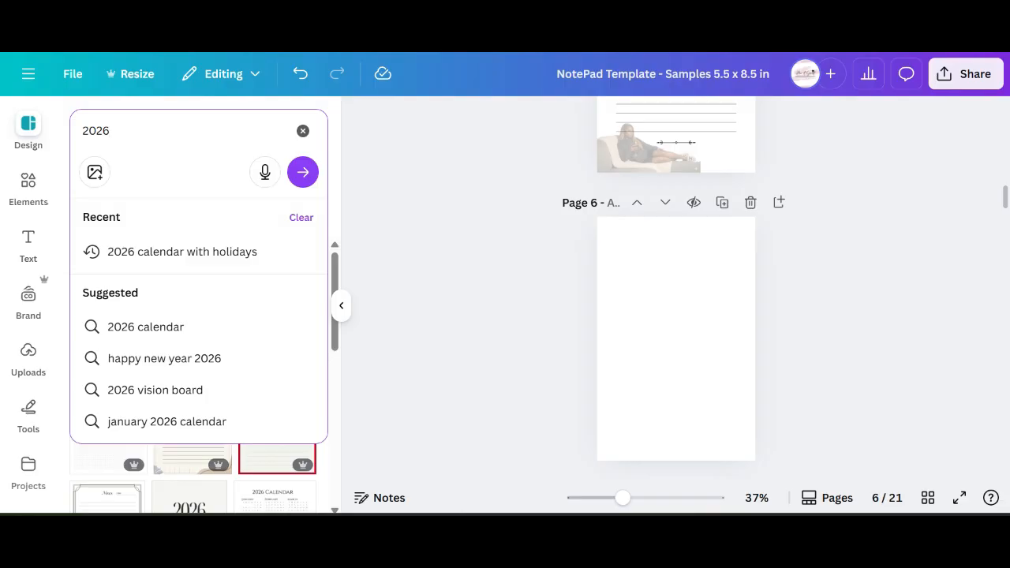
click(158, 328)
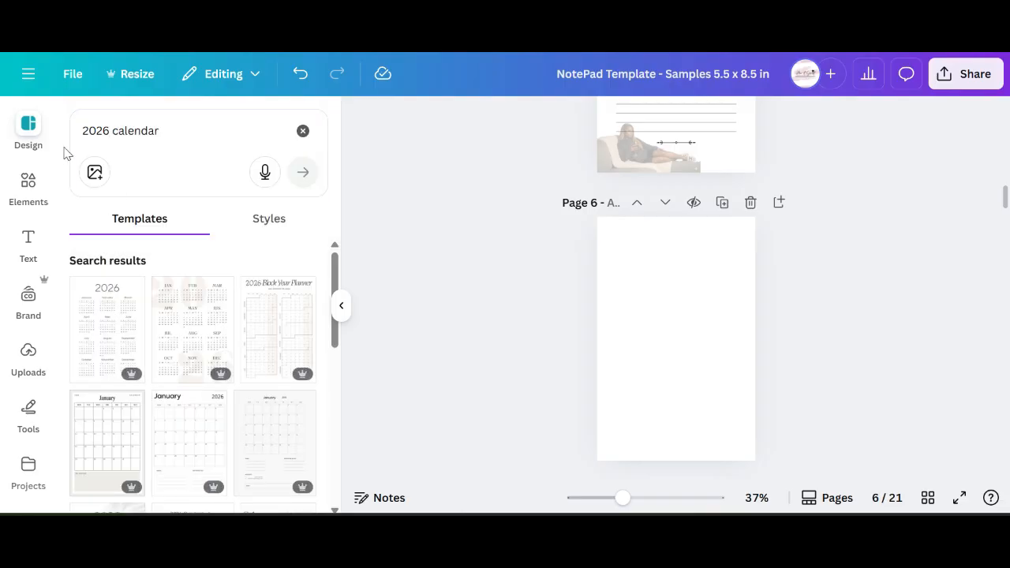
drag(335, 327, 346, 473)
Search the design templates for "to do list" and browse the layouts.
drag(178, 131, 71, 146)
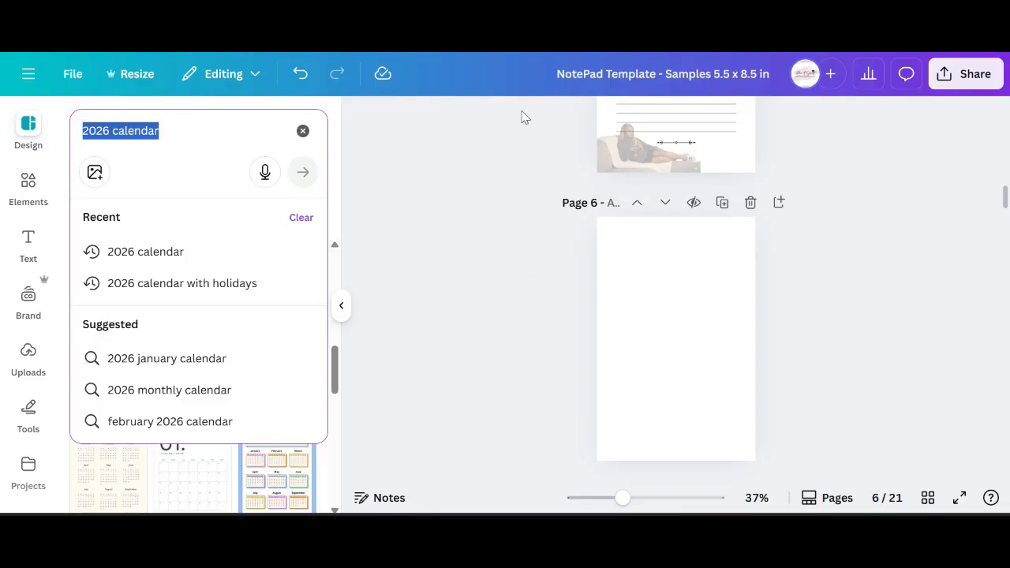
text(to do)
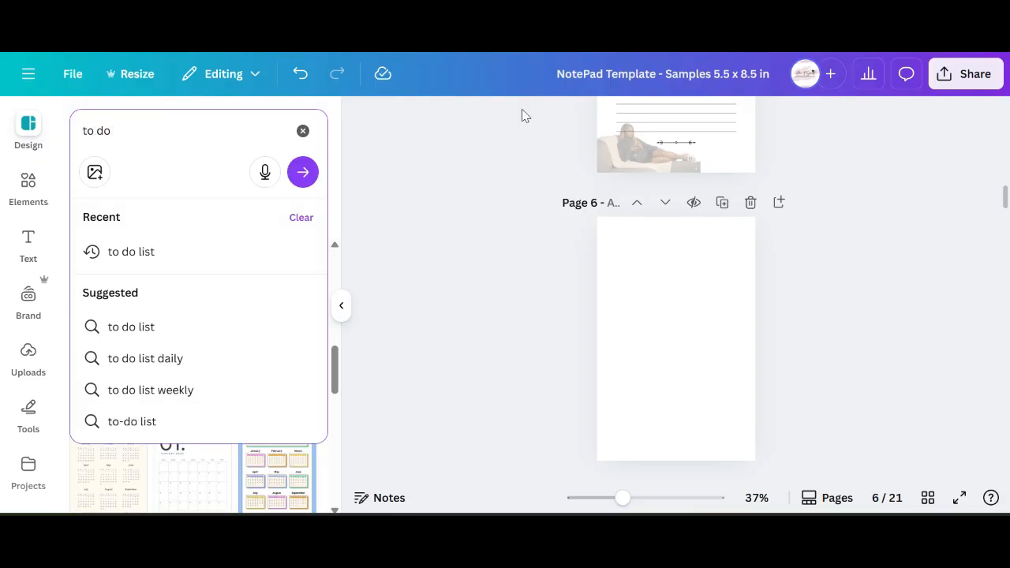
click(160, 262)
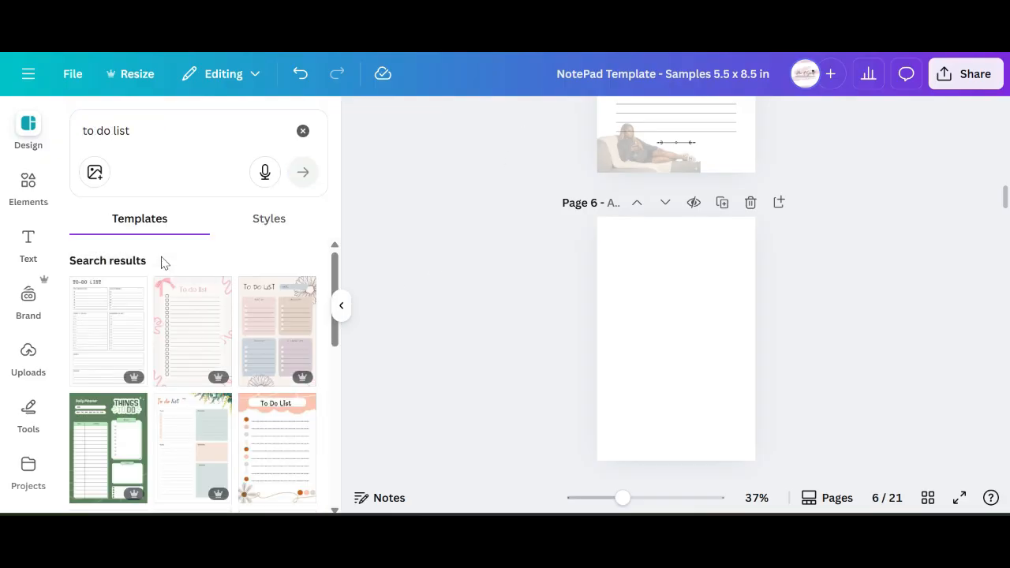
drag(334, 338, 342, 428)
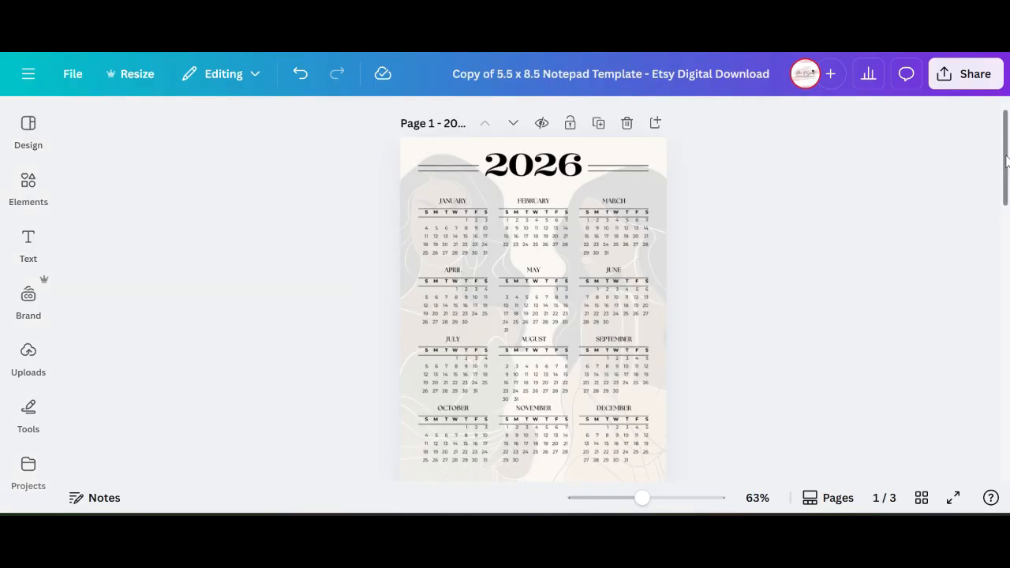
Look through the 2026 calendar and notes pages of the "Copy of 5.5 x 8.5 Notepad Template - Etsy Digital Download" design.
scroll(1007, 162, down, 1)
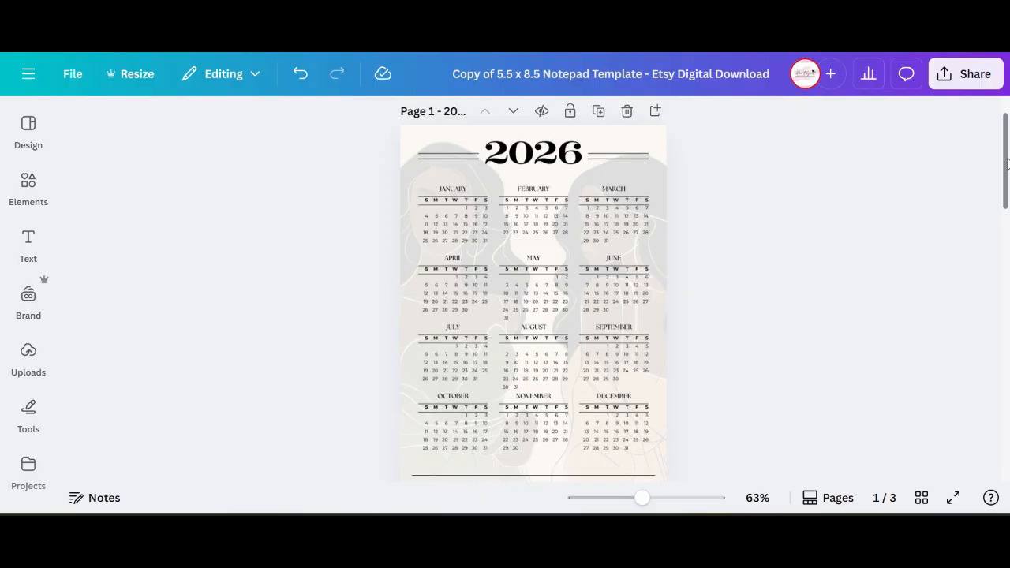
drag(1006, 164, 1008, 403)
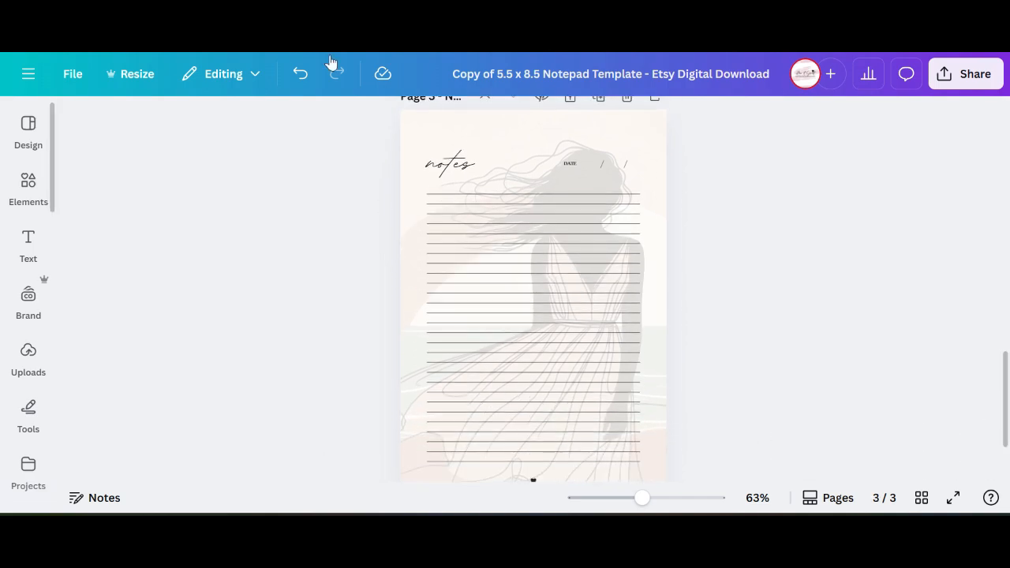
scroll(879, 232, up, 2)
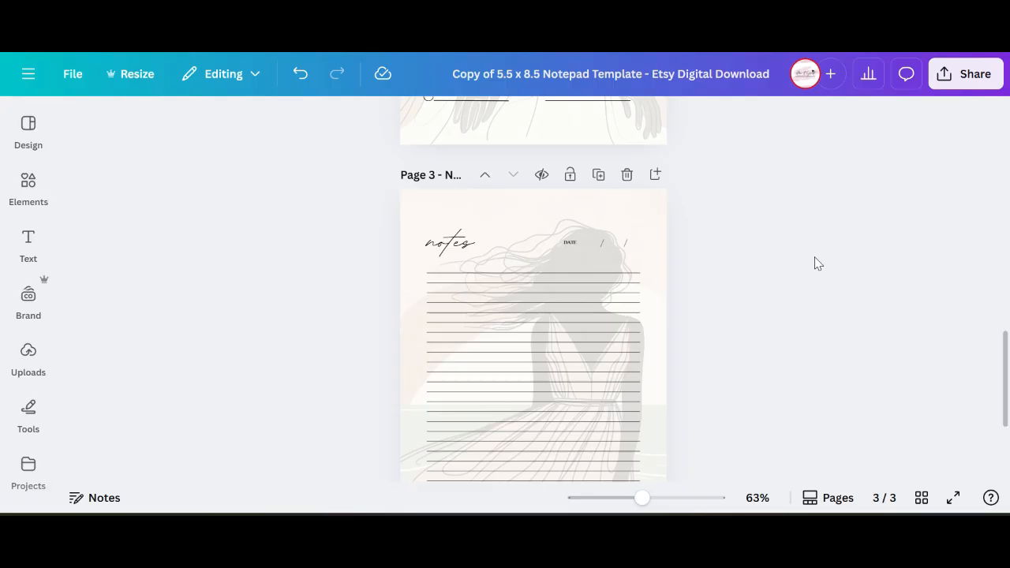
click(34, 115)
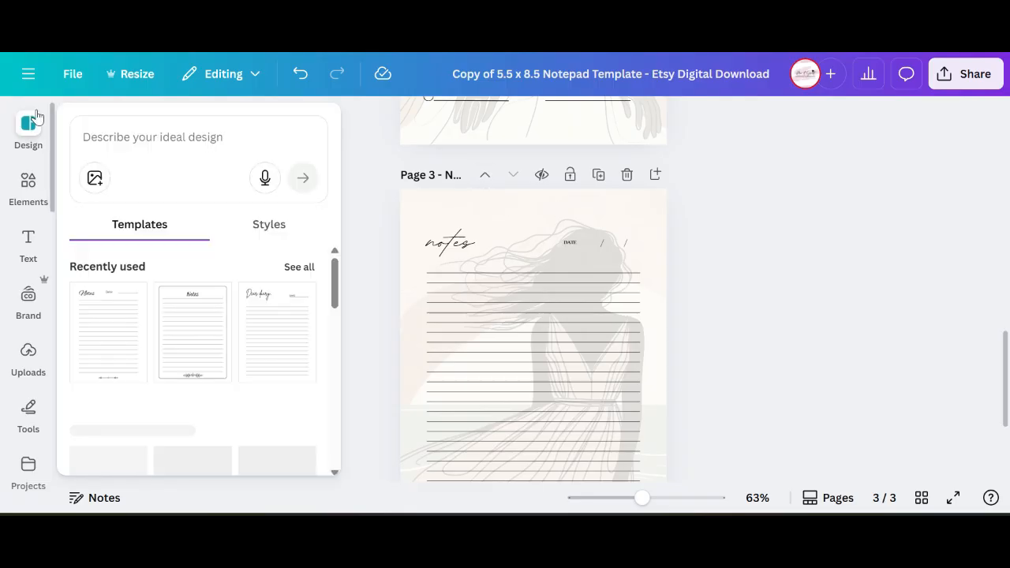
click(36, 113)
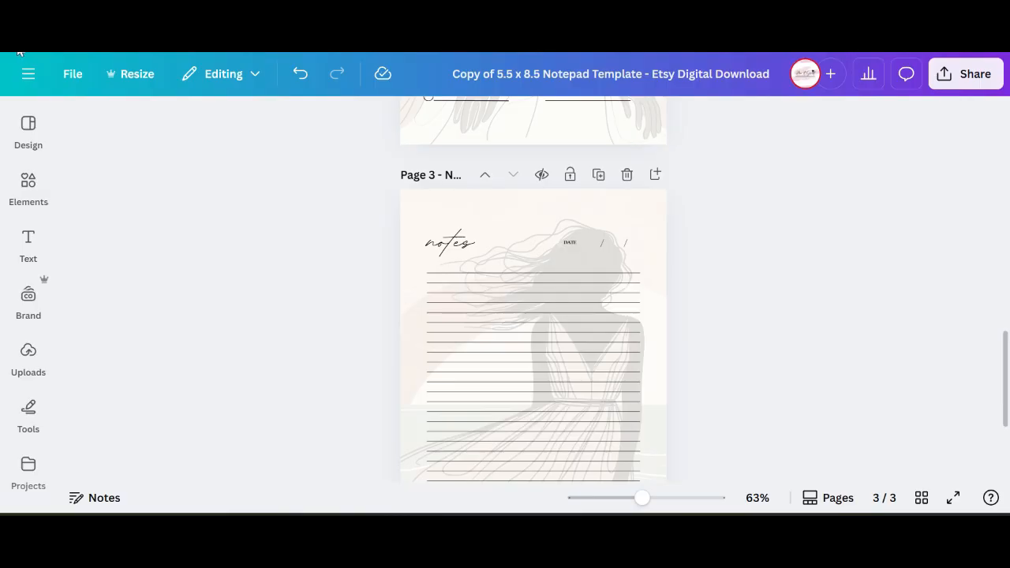